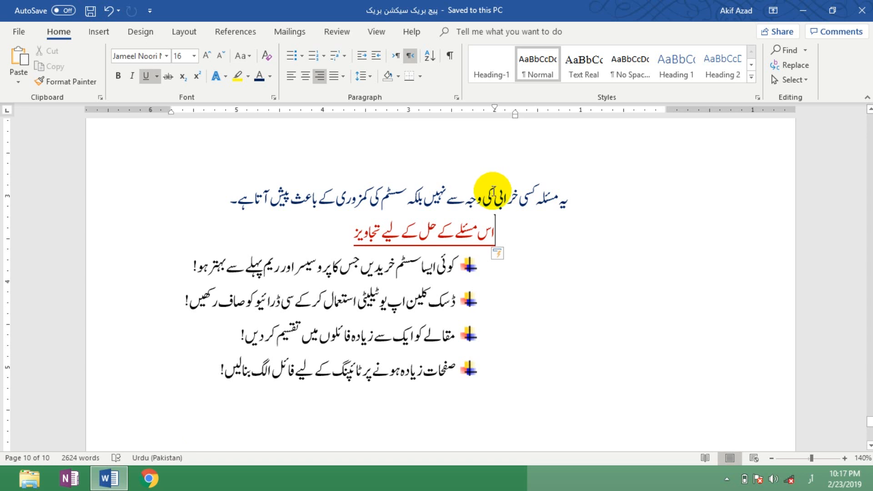
{"action": "left_click", "coordinate": [494, 187]}
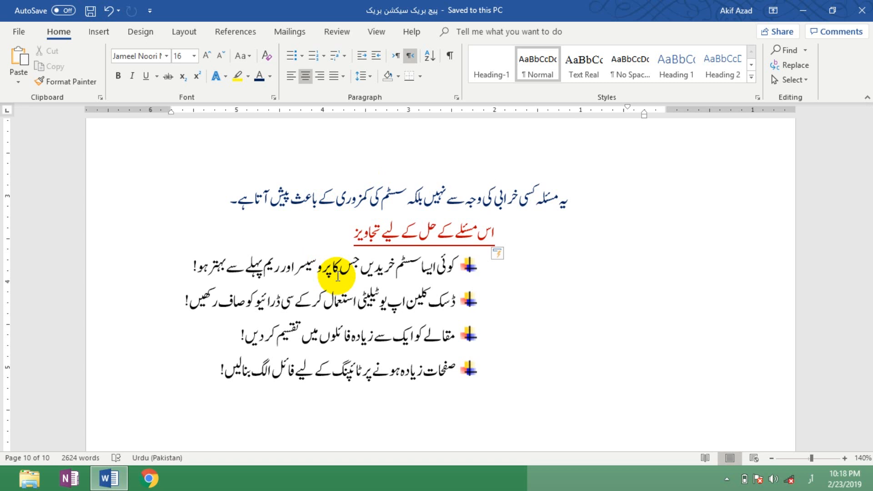
{"action": "left_click", "coordinate": [406, 301]}
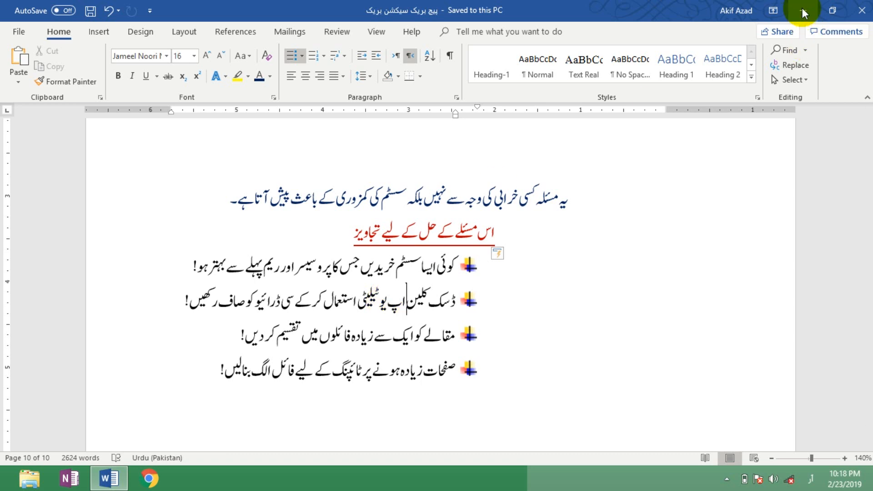
Step: Switch from the document to the Computer window and open the properties of Local Disk (C:)
{"action": "left_click", "coordinate": [802, 10]}
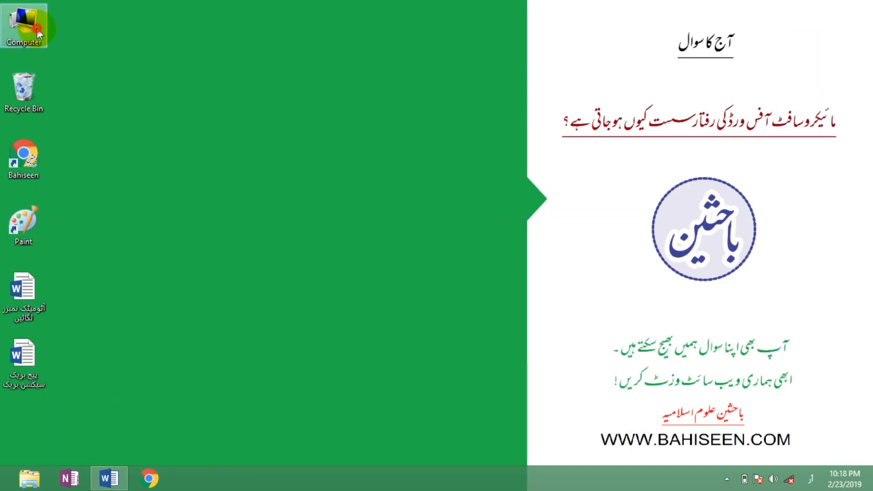
{"action": "double_click", "coordinate": [37, 28]}
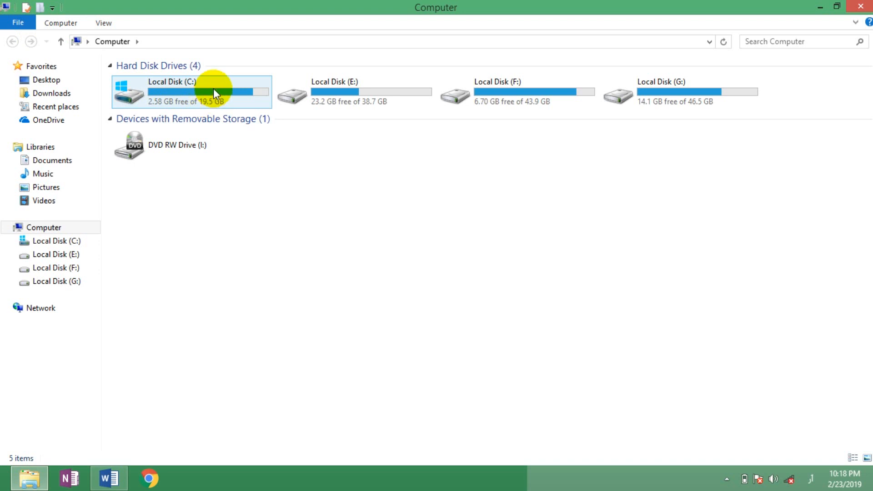
{"action": "right_click", "coordinate": [214, 88]}
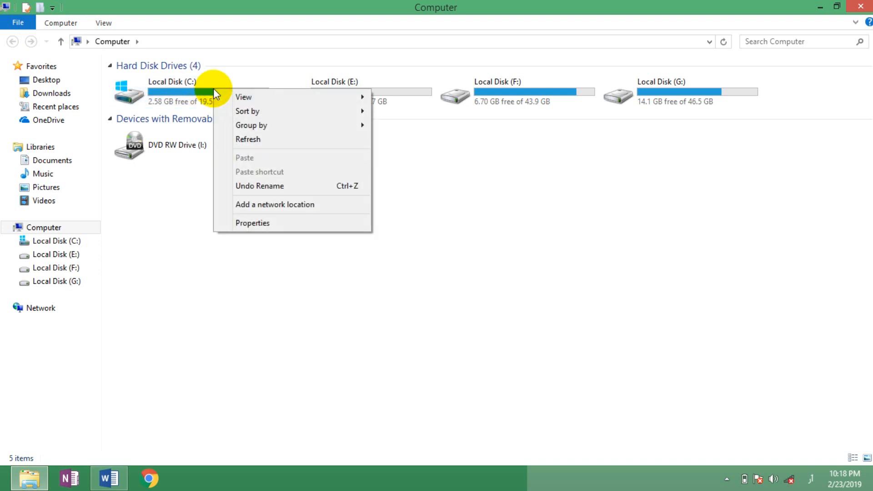
{"action": "left_click", "coordinate": [186, 88]}
{"action": "right_click", "coordinate": [186, 88]}
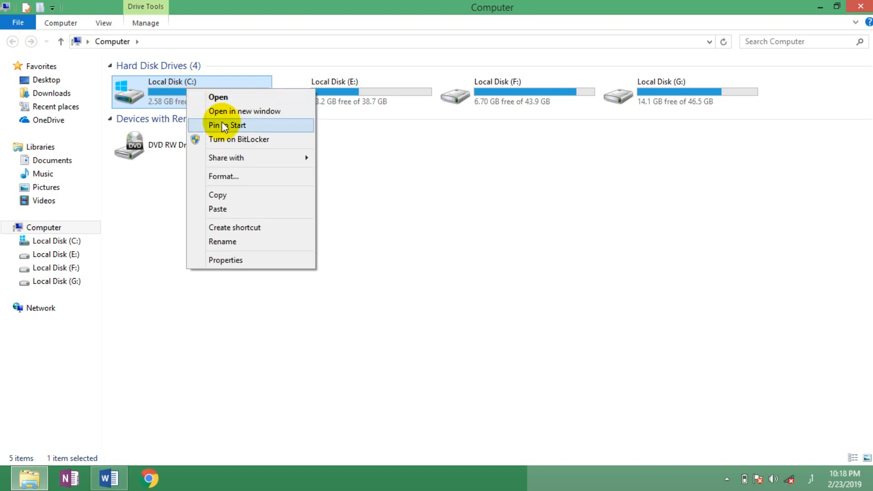
{"action": "left_click", "coordinate": [233, 261]}
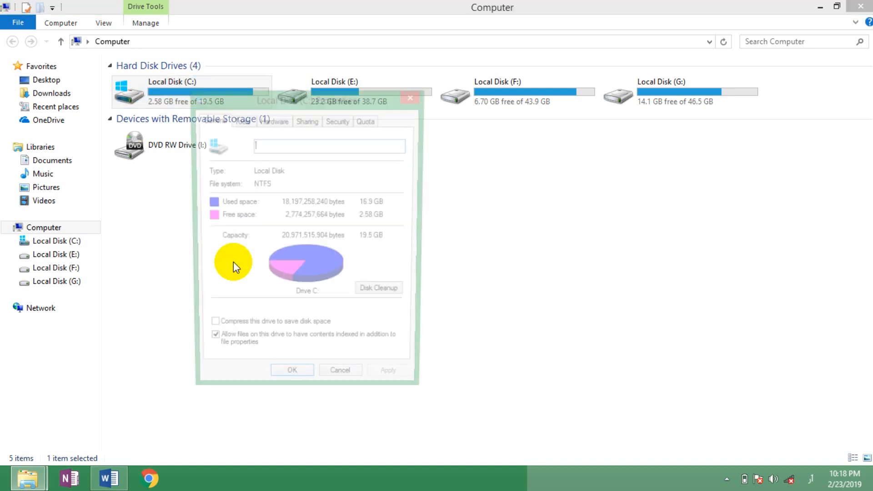
Step: Scan drive C: with Disk Cleanup and review its files to delete, trying the system files cleanup as well
{"action": "left_click", "coordinate": [377, 294]}
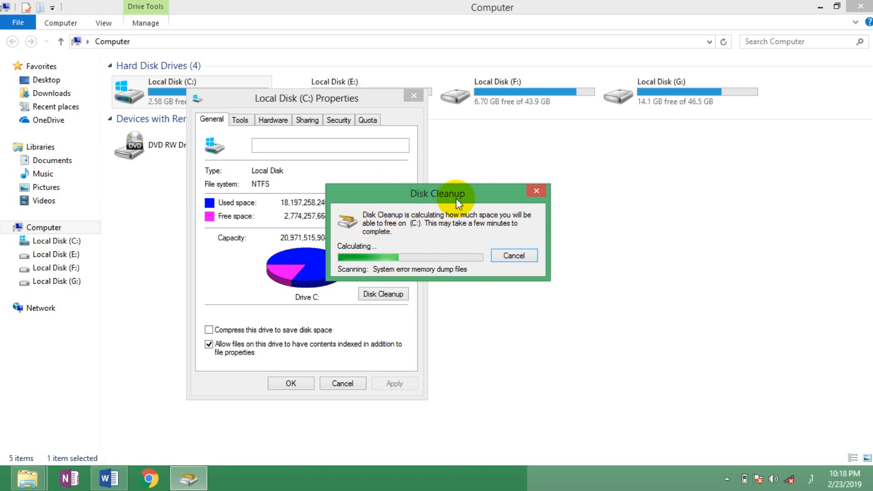
{"action": "left_click_drag", "start_coordinate": [455, 199], "coordinate": [324, 202]}
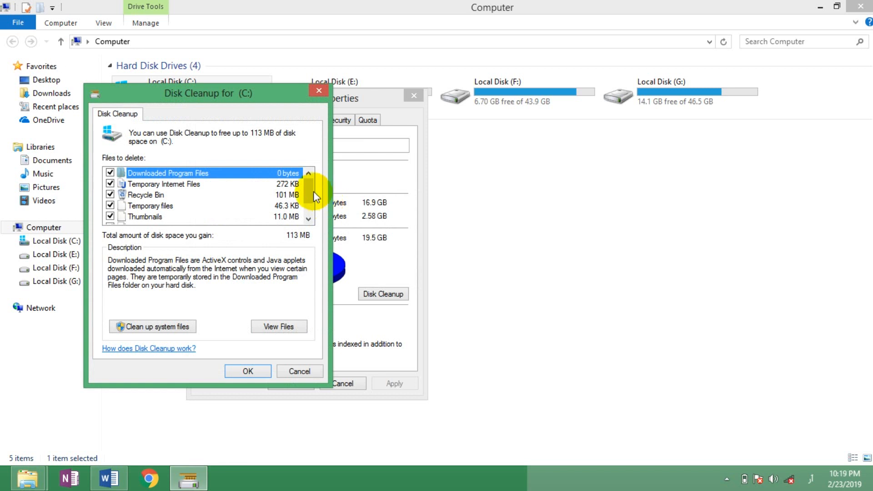
{"action": "left_click", "coordinate": [311, 191]}
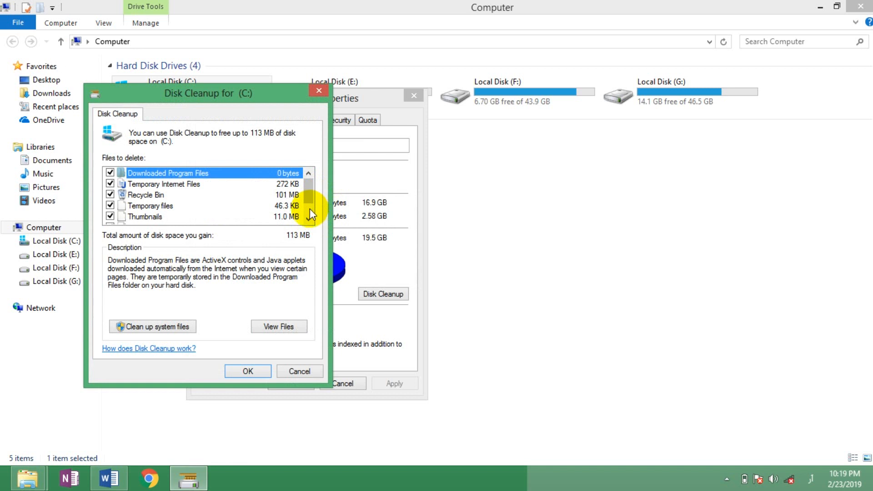
{"action": "left_click_drag", "start_coordinate": [310, 198], "coordinate": [309, 201]}
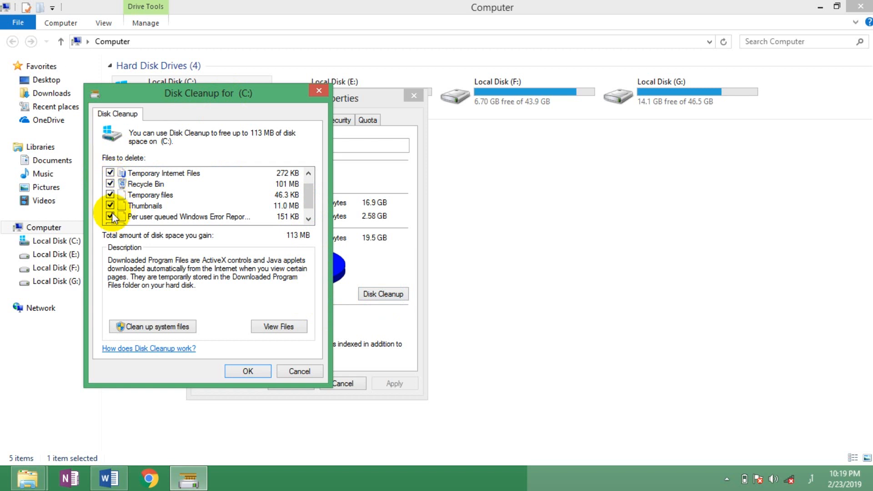
{"action": "left_click", "coordinate": [182, 332]}
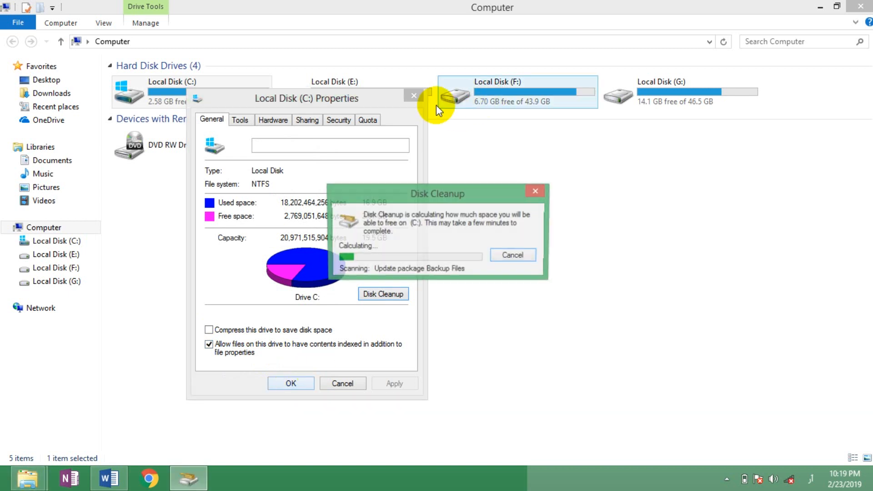
{"action": "left_click", "coordinate": [531, 255]}
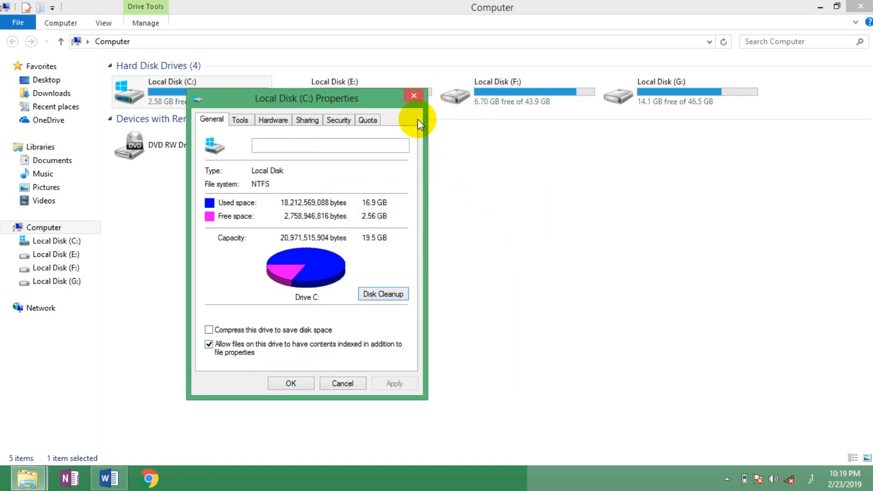
Step: Close the drive properties and the Computer window and switch back to the Word document
{"action": "left_click", "coordinate": [415, 97]}
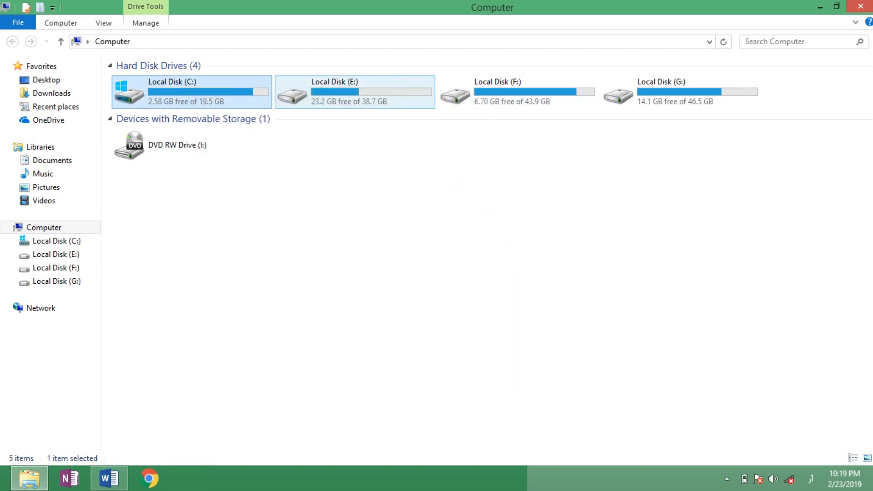
{"action": "left_click", "coordinate": [861, 6]}
{"action": "left_click", "coordinate": [109, 477]}
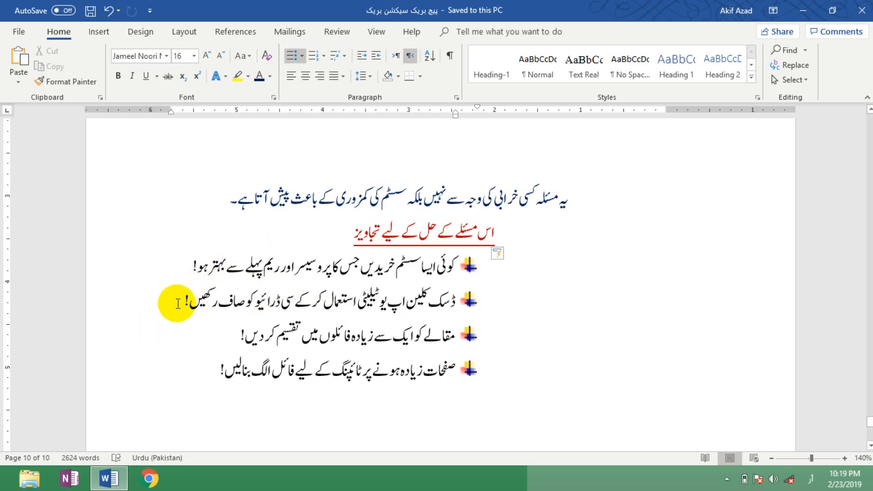
Step: Read through the four bulleted suggestions for solving the slowdown problem
{"action": "left_click", "coordinate": [369, 336]}
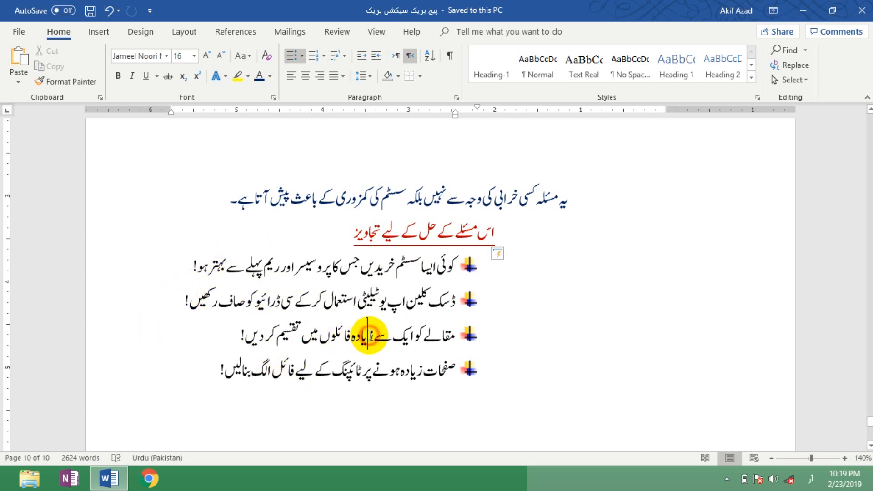
{"action": "left_click", "coordinate": [170, 300]}
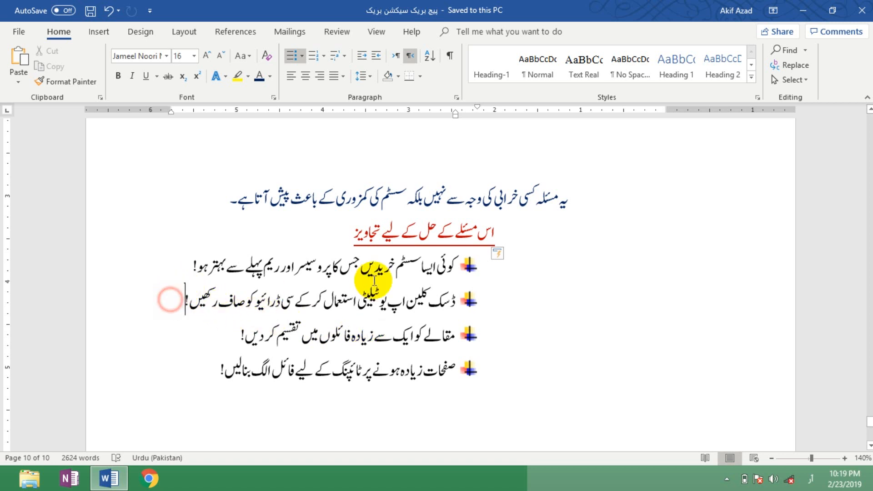
{"action": "left_click_drag", "start_coordinate": [374, 280], "coordinate": [466, 268]}
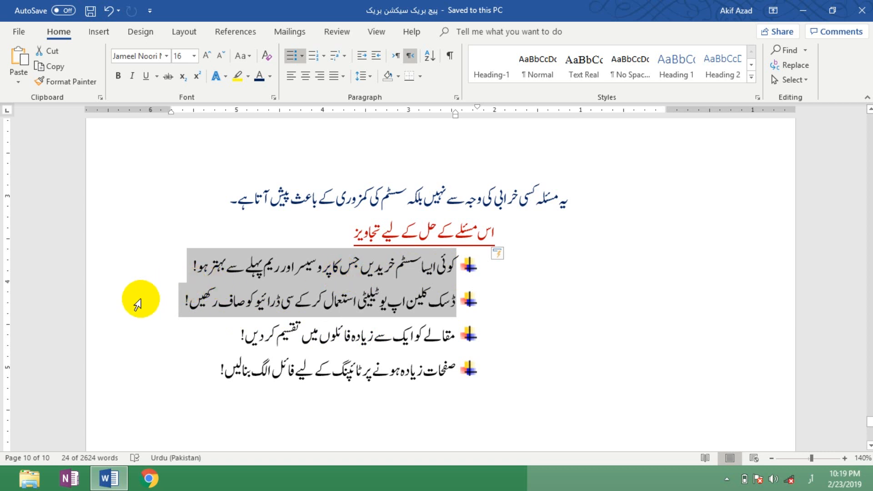
{"action": "left_click", "coordinate": [167, 307]}
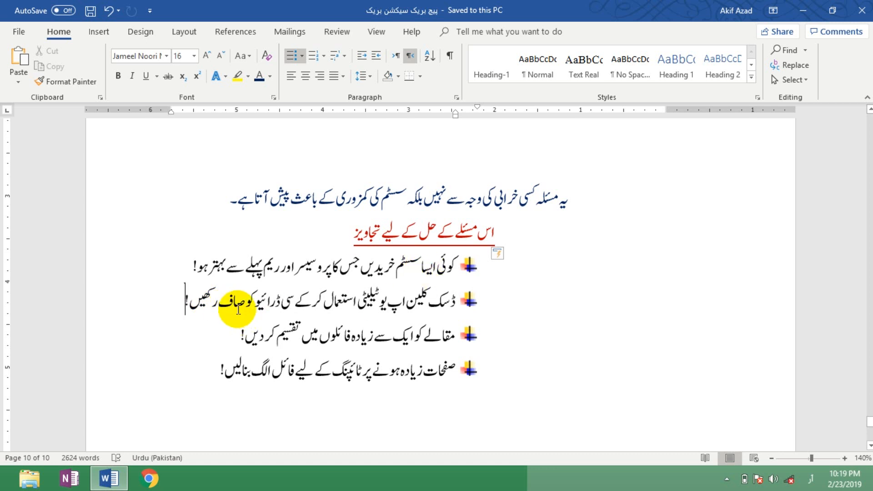
{"action": "left_click", "coordinate": [171, 290]}
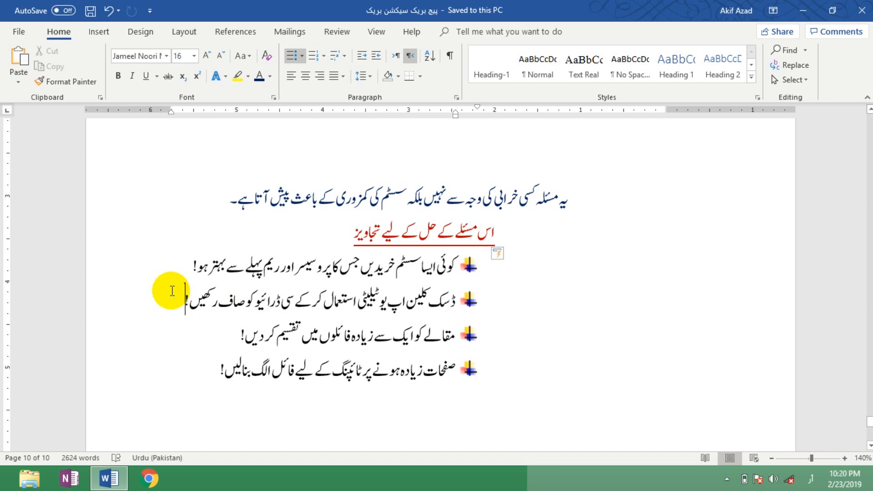
{"action": "left_click", "coordinate": [370, 334]}
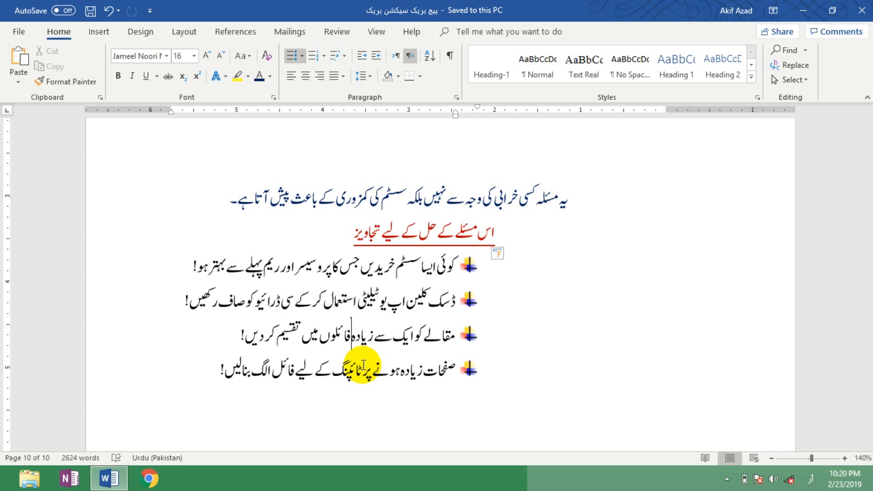
{"action": "left_click", "coordinate": [208, 369]}
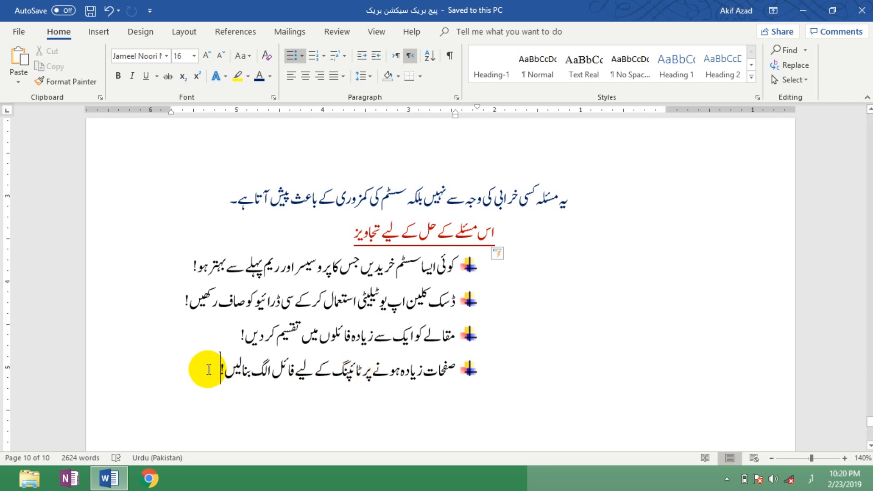
{"action": "left_click", "coordinate": [369, 377]}
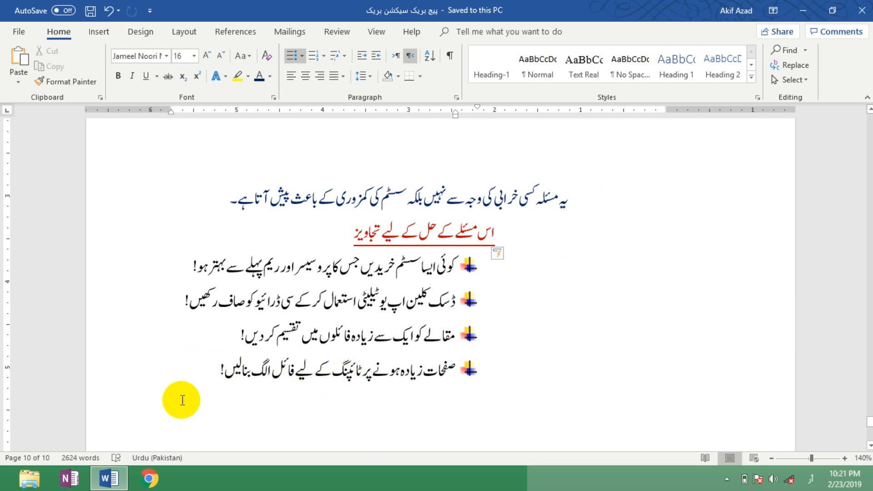
{"action": "left_click", "coordinate": [189, 369]}
{"action": "left_click_drag", "start_coordinate": [188, 369], "coordinate": [458, 273]}
{"action": "left_click", "coordinate": [411, 312]}
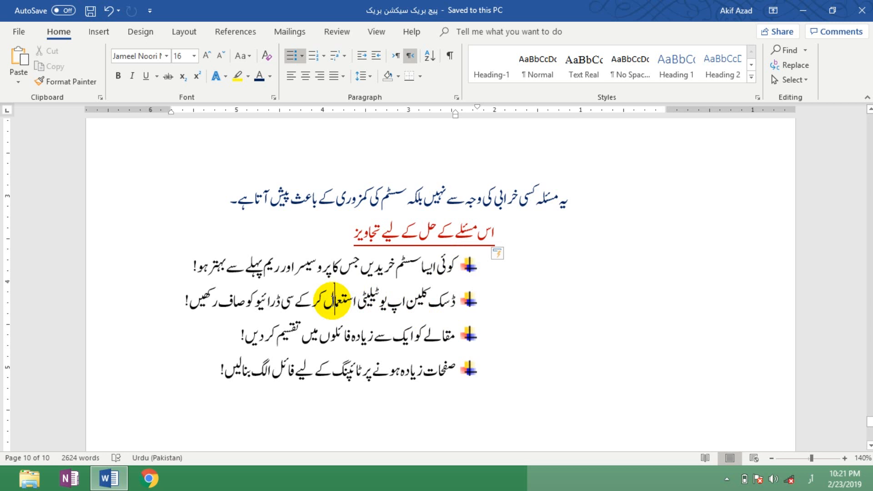
Step: Add the centred line "اصل مسئلہ ہے کیا؟" directly below the bulleted list
{"action": "left_click", "coordinate": [384, 409]}
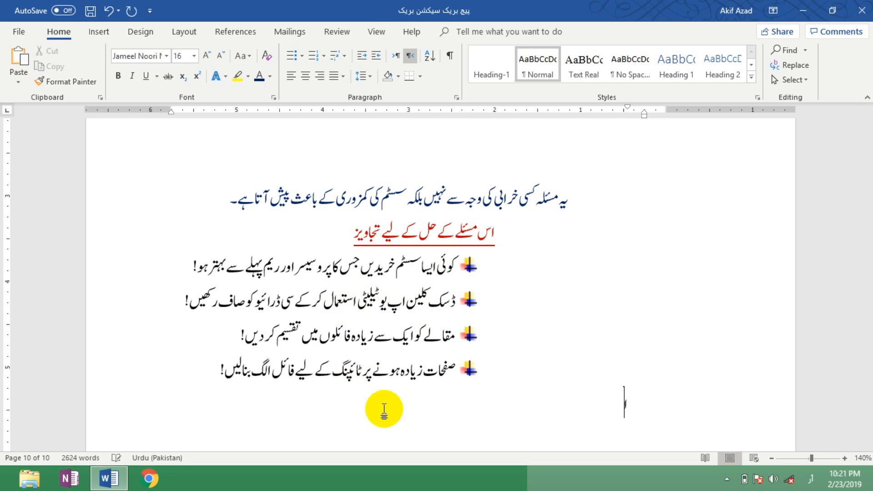
{"action": "type", "text": "اصل مسئلہ"}
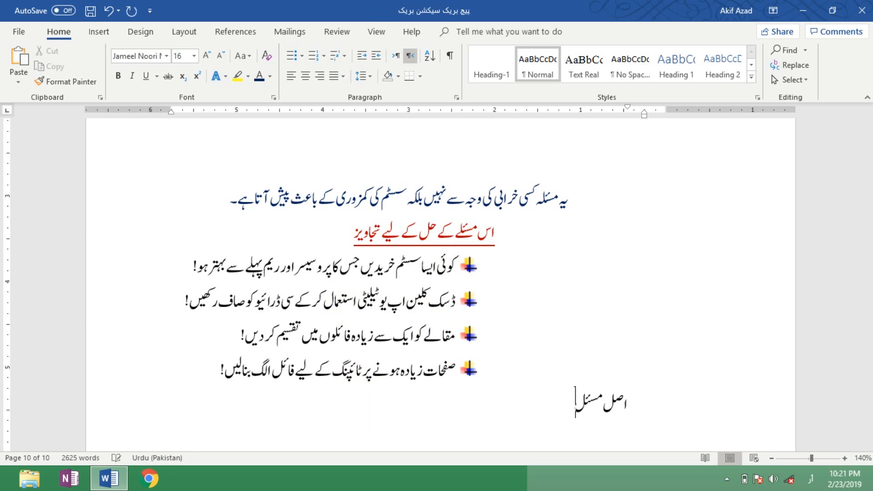
{"action": "type", "text": " ہے کیا؟"}
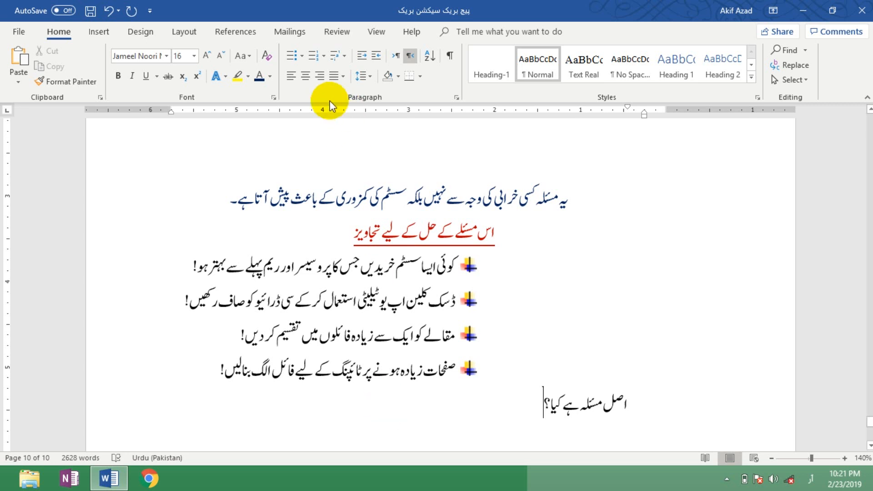
{"action": "left_click", "coordinate": [310, 79]}
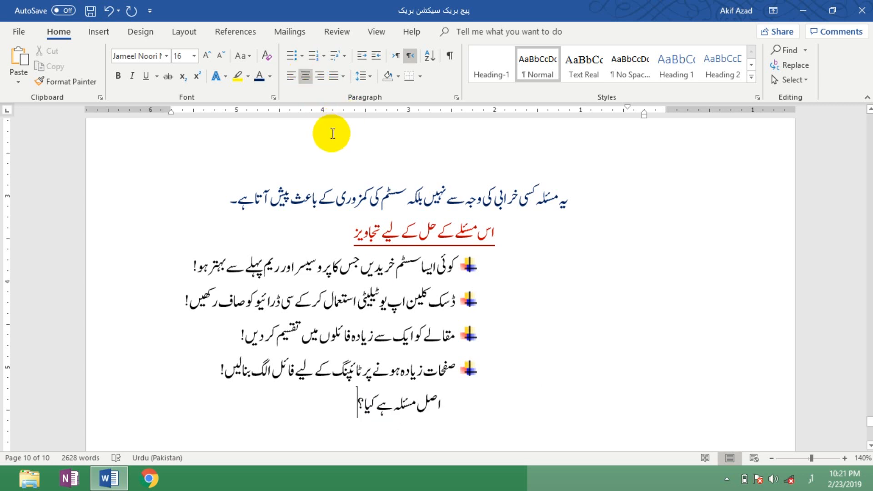
Step: Enlarge the line "اصل مسئلہ ہے کیا؟" to font size 22
{"action": "key", "text": "shift+Home"}
{"action": "key", "text": "ctrl+bracketright"}
{"action": "key", "text": "ctrl+bracketright"}
{"action": "key", "text": "ctrl+bracketright"}
{"action": "key", "text": "ctrl+bracketright"}
{"action": "key", "text": "ctrl+bracketright"}
{"action": "key", "text": "ctrl+bracketright"}
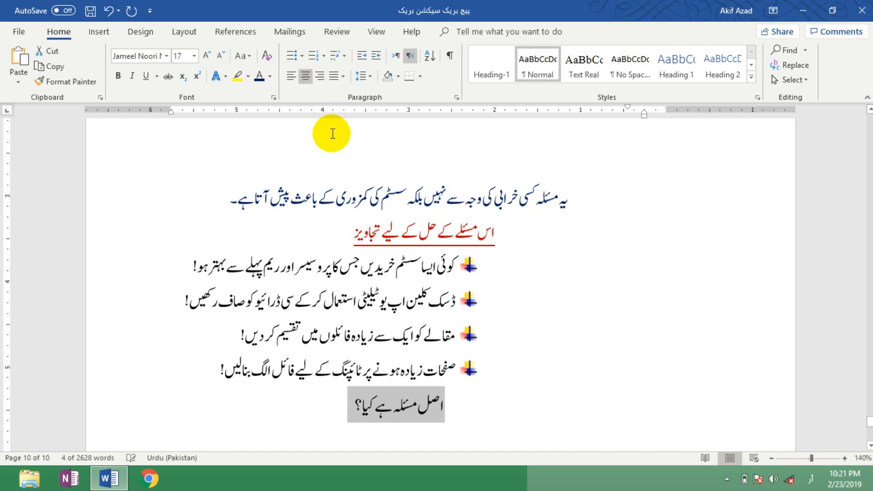
Step: Insert an empty line without a bullet between the last list item and the line "اصل مسئلہ ہے کیا؟"
{"action": "key", "text": "Up"}
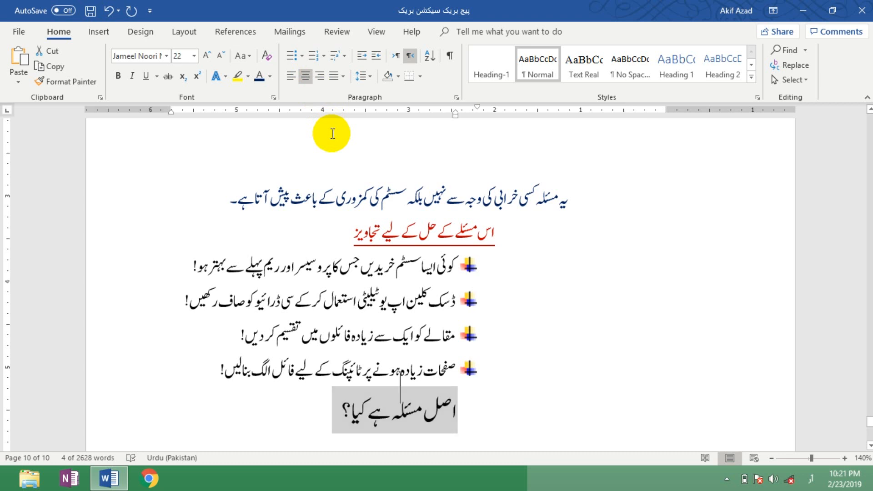
{"action": "key", "text": "Return"}
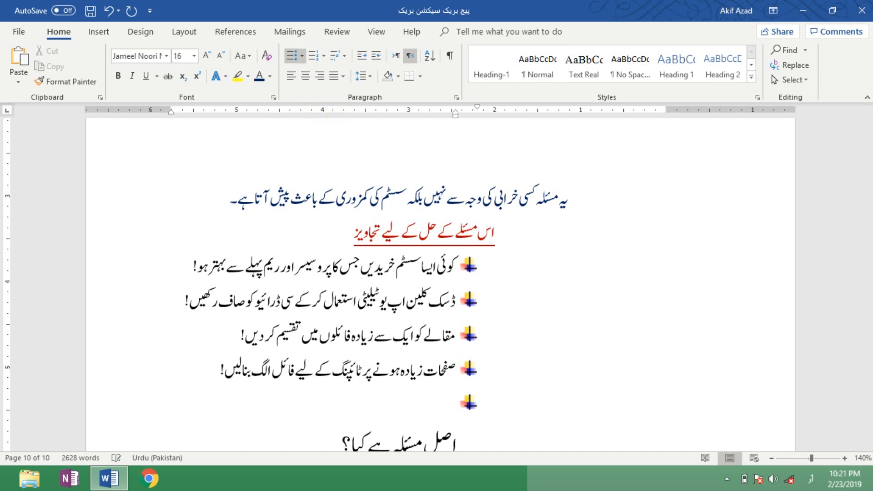
{"action": "key", "text": "BackSpace"}
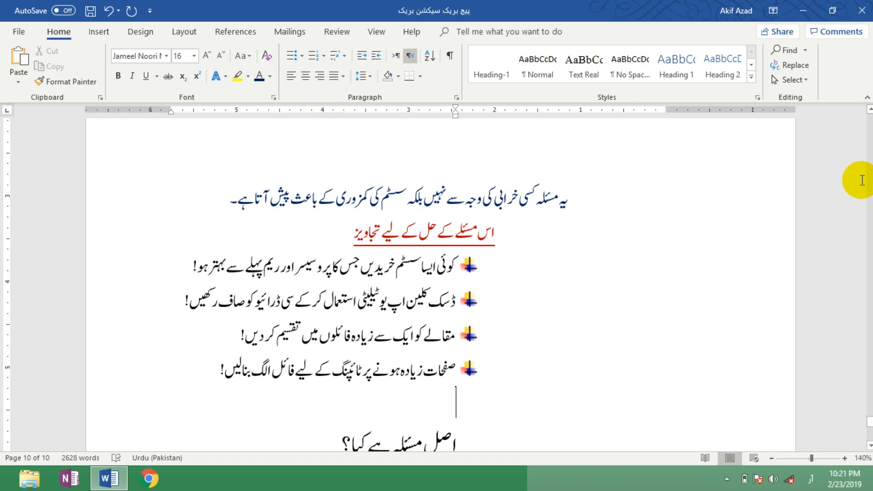
Step: Centre the line "بصورت دیگر پیج بریک، سیکشن بریک" and place the cursor back in the line "اصل مسئلہ ہے کیا؟"
{"action": "left_click", "coordinate": [869, 445]}
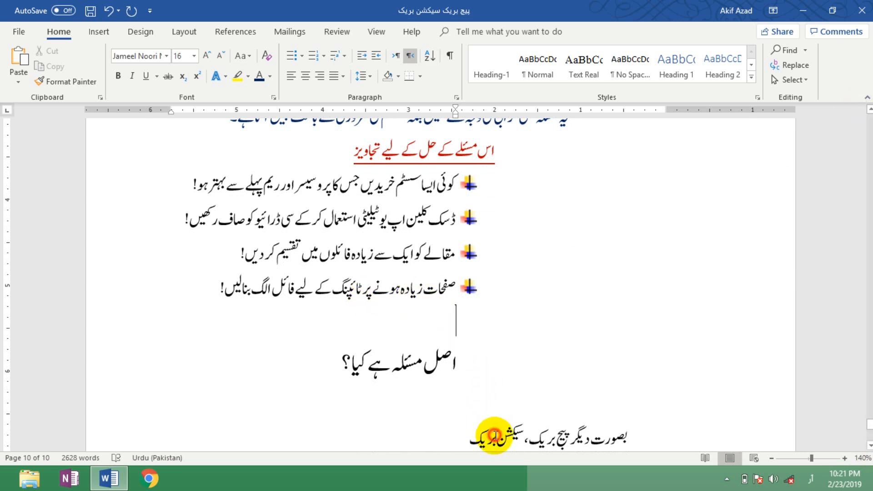
{"action": "left_click", "coordinate": [495, 434]}
{"action": "left_click", "coordinate": [305, 76]}
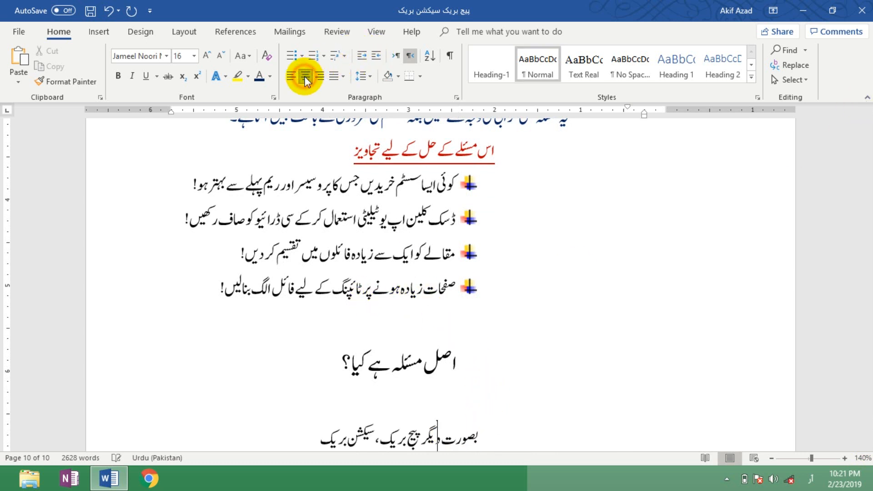
{"action": "left_click", "coordinate": [371, 362]}
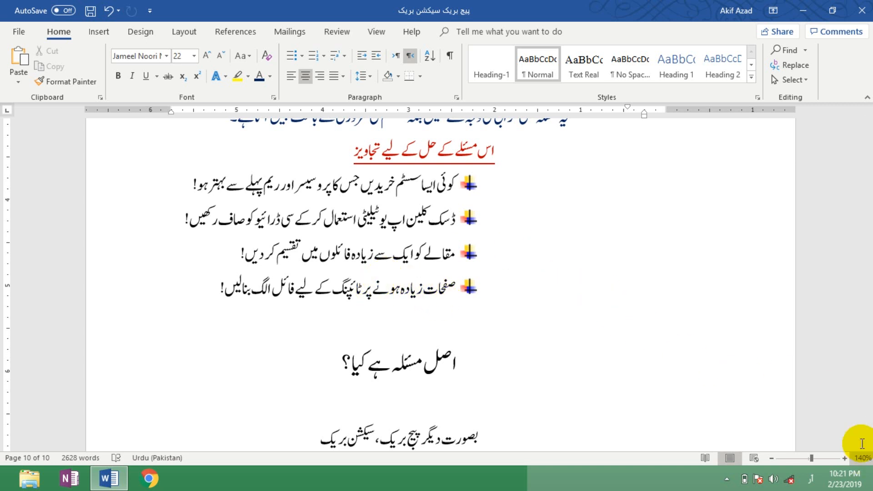
Step: Right-align the first paragraph under the heading "فصل اول" on page 4
{"action": "left_click_drag", "start_coordinate": [870, 425], "coordinate": [869, 412]}
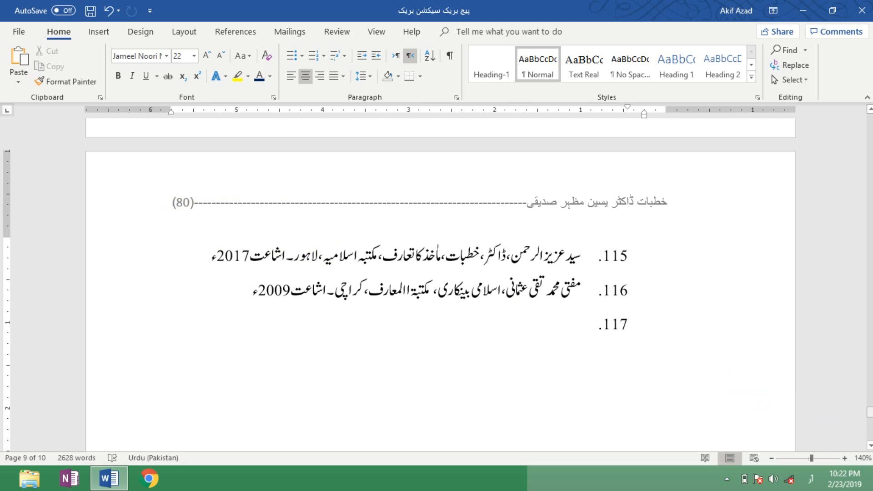
{"action": "left_click", "coordinate": [870, 412]}
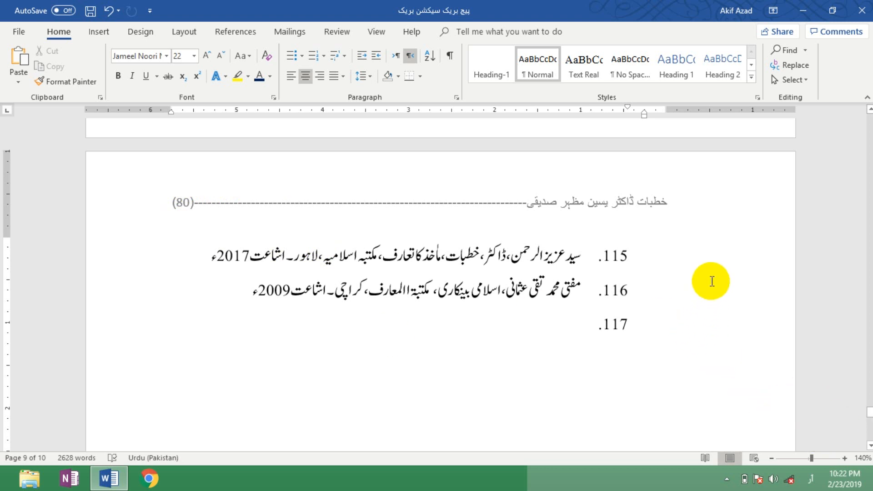
{"action": "left_click", "coordinate": [705, 271]}
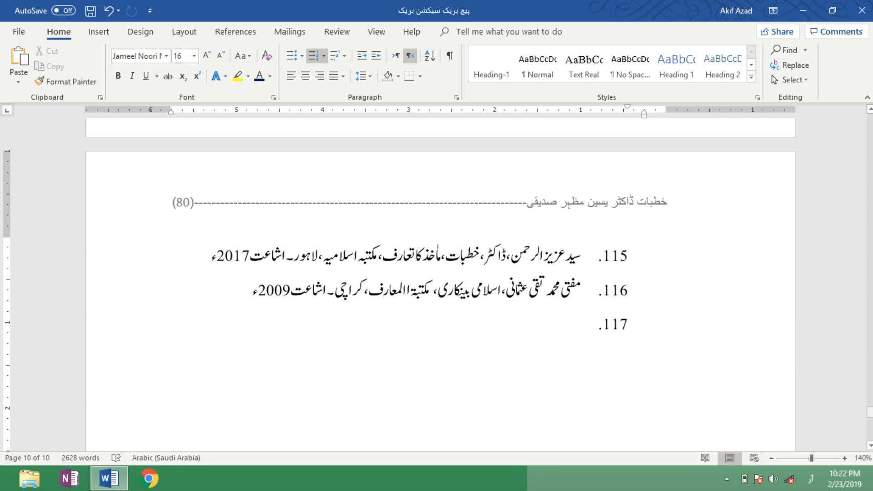
{"action": "left_click_drag", "start_coordinate": [869, 412], "coordinate": [862, 235]}
{"action": "left_click", "coordinate": [633, 194]}
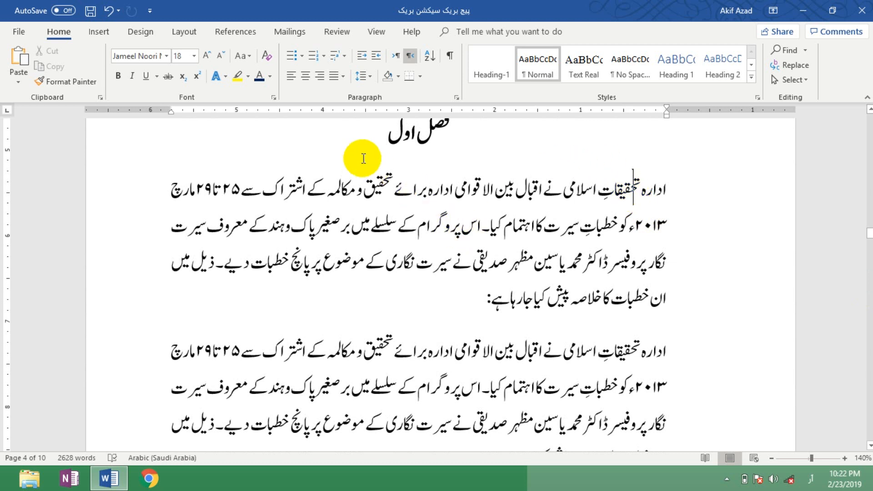
{"action": "left_click", "coordinate": [479, 294]}
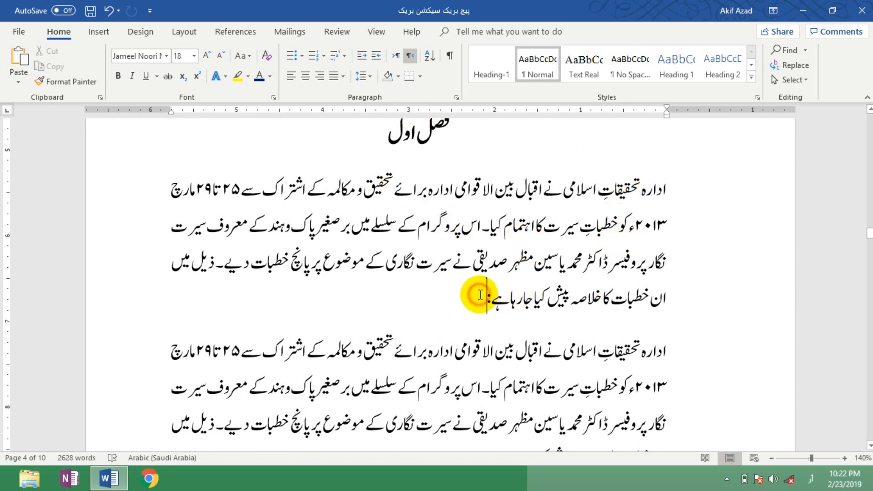
{"action": "left_click", "coordinate": [320, 75]}
{"action": "left_click_drag", "start_coordinate": [176, 223], "coordinate": [174, 248]}
{"action": "left_click", "coordinate": [426, 265]}
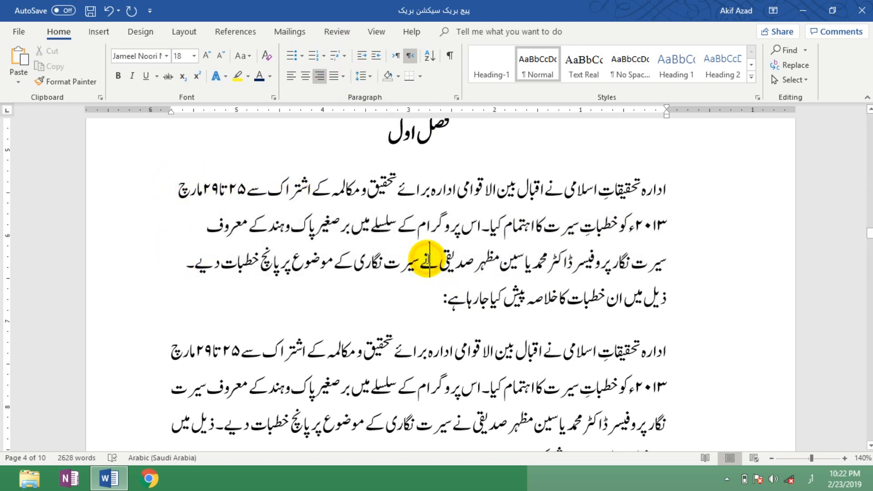
Step: Set the first paragraph under "فصل اول" on page 4 back to justified alignment
{"action": "left_click", "coordinate": [373, 229]}
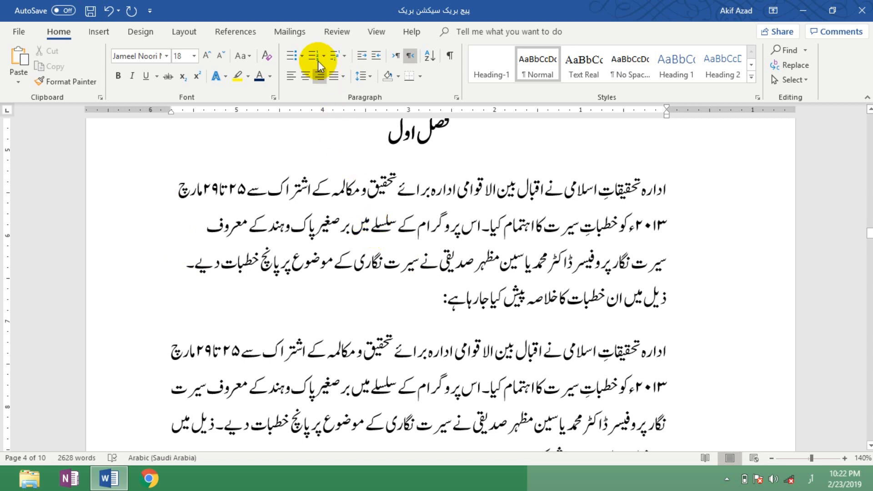
{"action": "left_click", "coordinate": [342, 76]}
{"action": "left_click", "coordinate": [348, 91]}
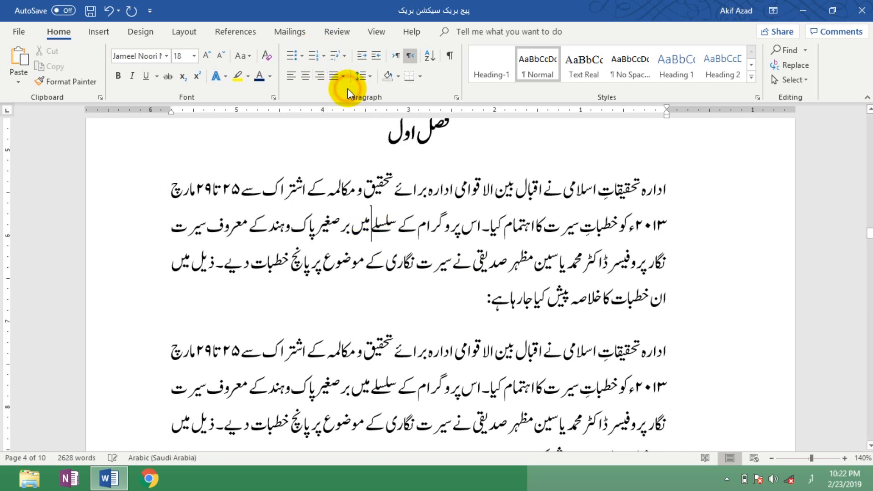
Step: Copy that paragraph's last line "ان خطبات کا خلاصہ پیش کیا جارہاہے:" and paste it three times in a new paragraph below
{"action": "left_click_drag", "start_coordinate": [438, 301], "coordinate": [661, 296]}
{"action": "key", "text": "ctrl+c"}
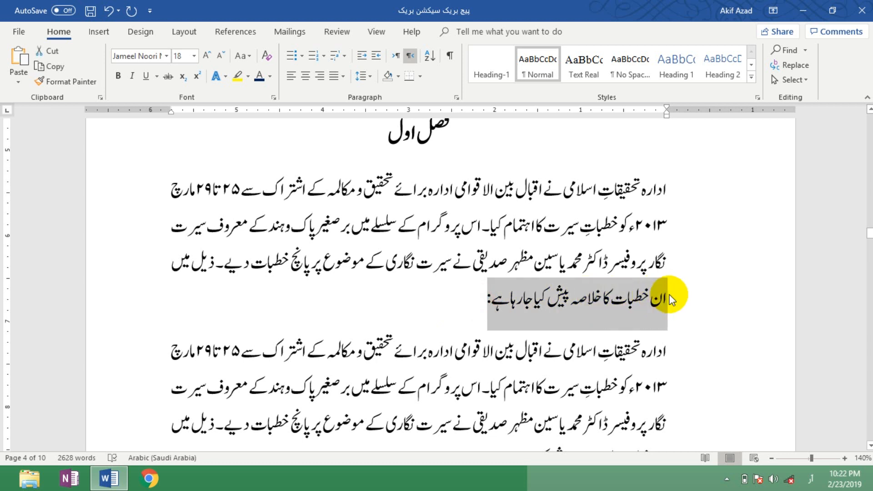
{"action": "left_click", "coordinate": [463, 287]}
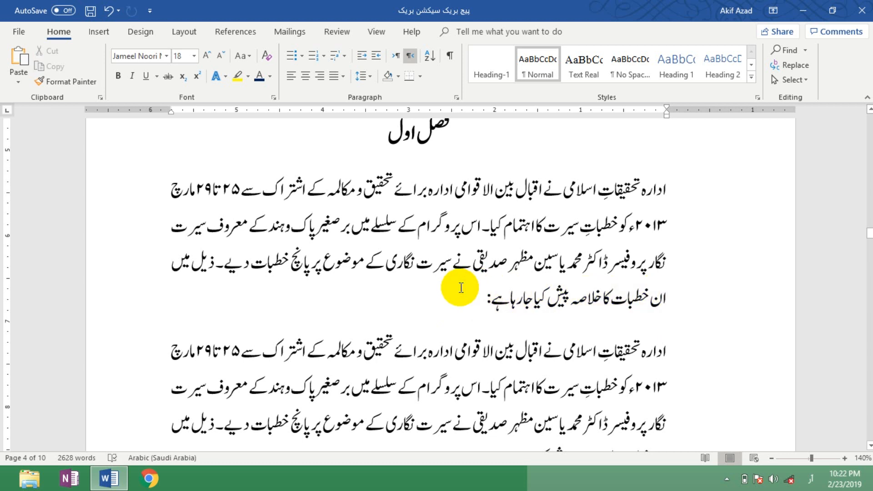
{"action": "key", "text": "Return"}
{"action": "key", "text": "ctrl+v"}
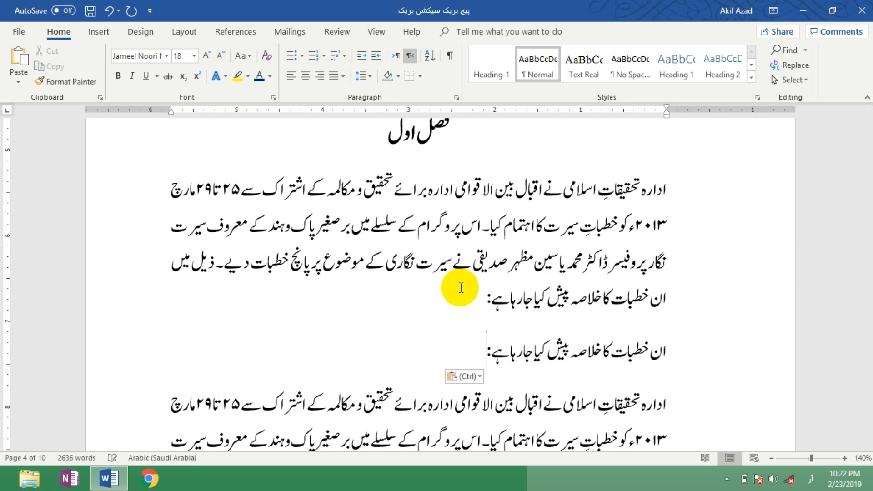
{"action": "key", "text": "ctrl+v"}
{"action": "key", "text": "ctrl+v"}
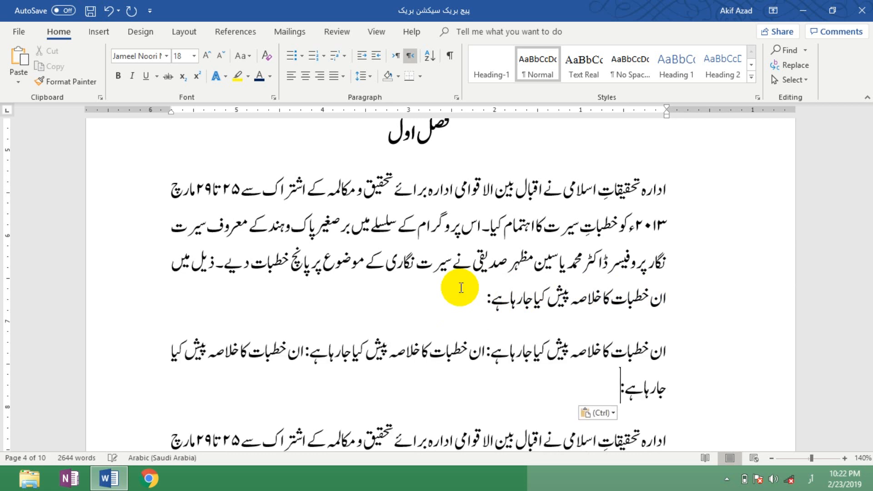
{"action": "key", "text": "ctrl"}
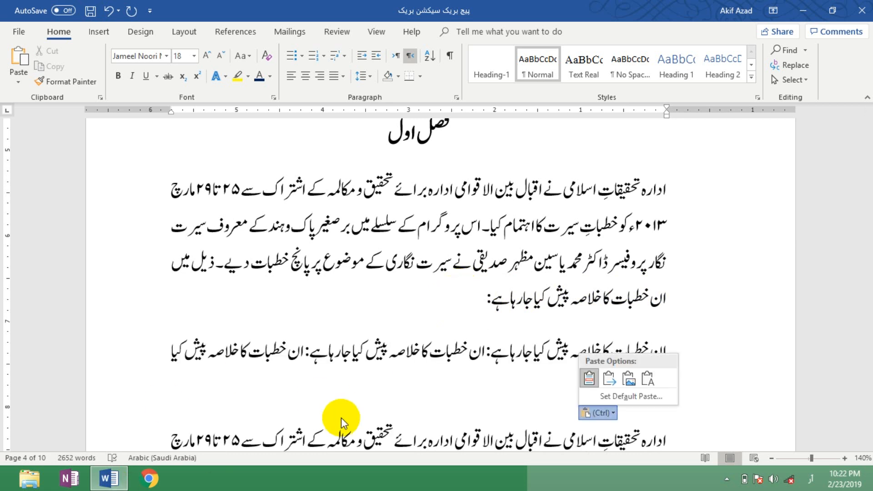
{"action": "key", "text": "Escape"}
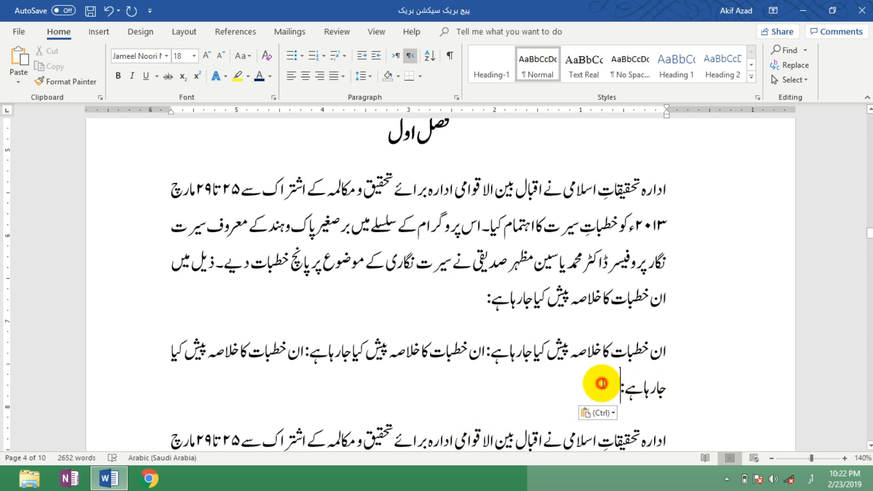
Step: Delete the wrapped words "جارہاہے:" from the end of the pasted paragraph, so that it ends with "کیا"
{"action": "key", "text": "shift+Right"}
{"action": "key", "text": "shift+Right"}
{"action": "key", "text": "shift+Right"}
{"action": "key", "text": "shift+Right"}
{"action": "key", "text": "shift+Right"}
{"action": "key", "text": "shift+Right"}
{"action": "key", "text": "shift+Right"}
{"action": "key", "text": "shift+Right"}
{"action": "key", "text": "shift+Right"}
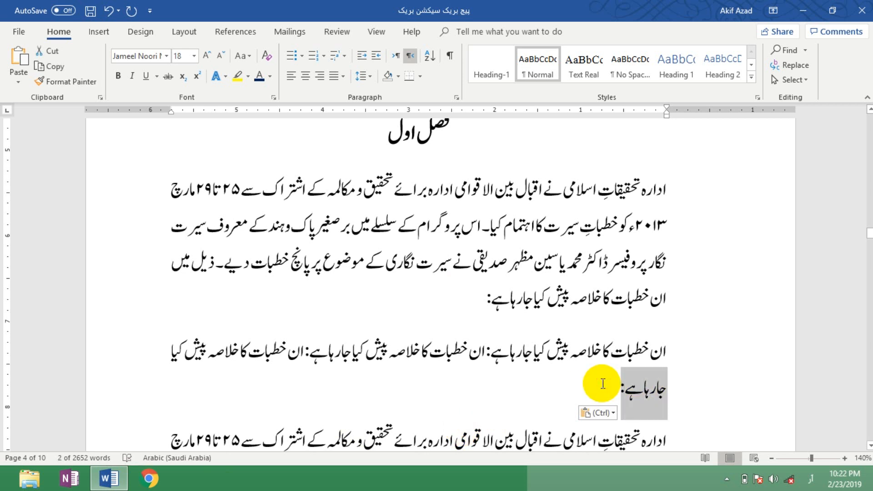
{"action": "key", "text": "shift+Left"}
{"action": "key", "text": "shift+Left"}
{"action": "key", "text": "BackSpace"}
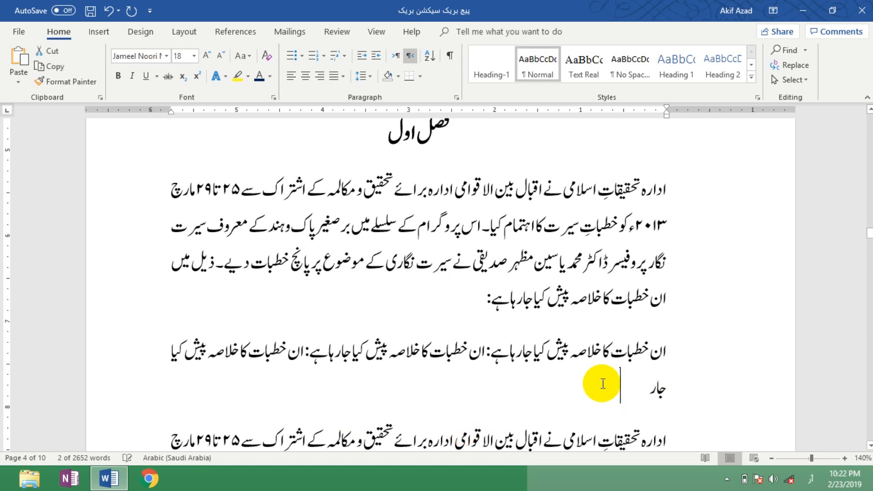
{"action": "key", "text": "BackSpace"}
{"action": "key", "text": "BackSpace"}
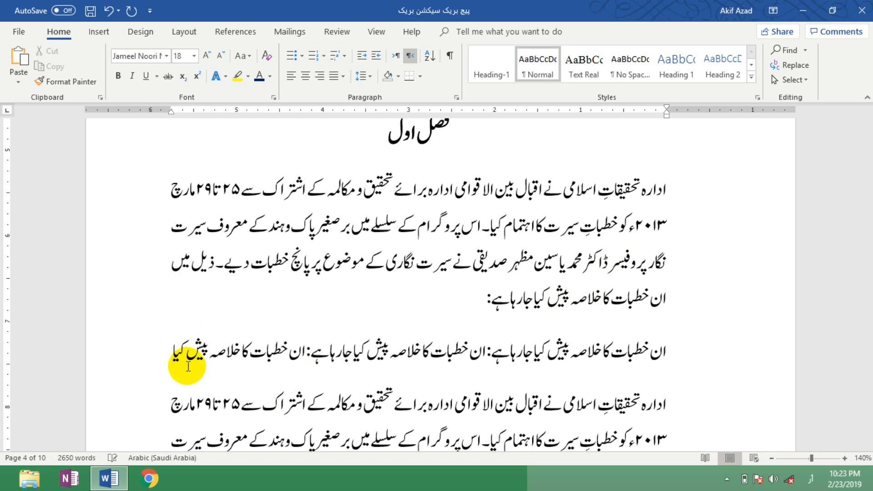
Step: Add and remove the letter "ی" after the final "کیا" several times, and finish by appending "ی" and a run of "ت" letters
{"action": "type", "text": "ی"}
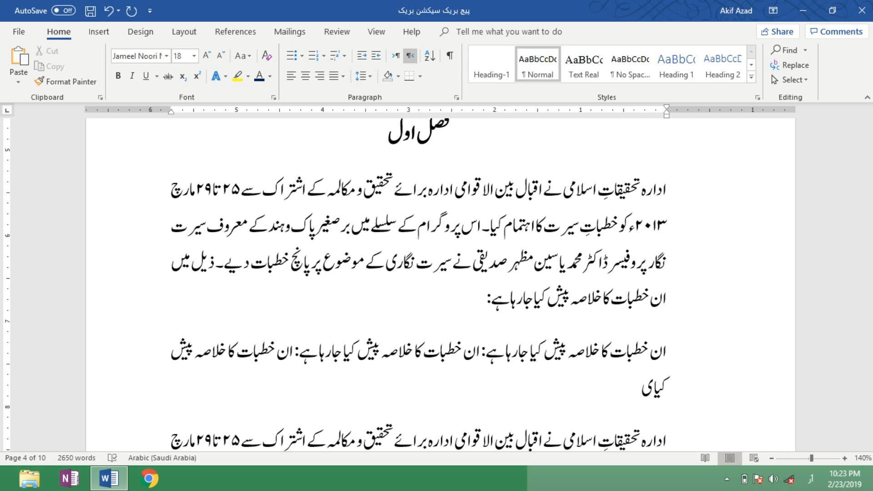
{"action": "key", "text": "BackSpace"}
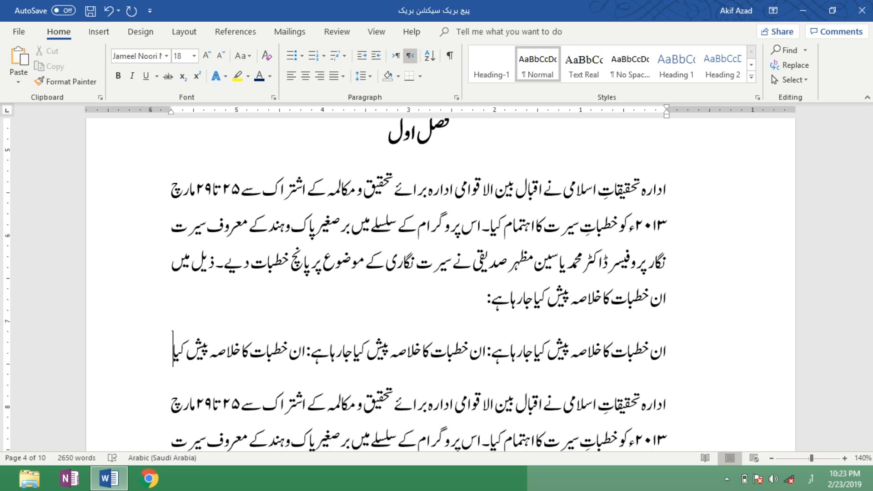
{"action": "type", "text": "ی"}
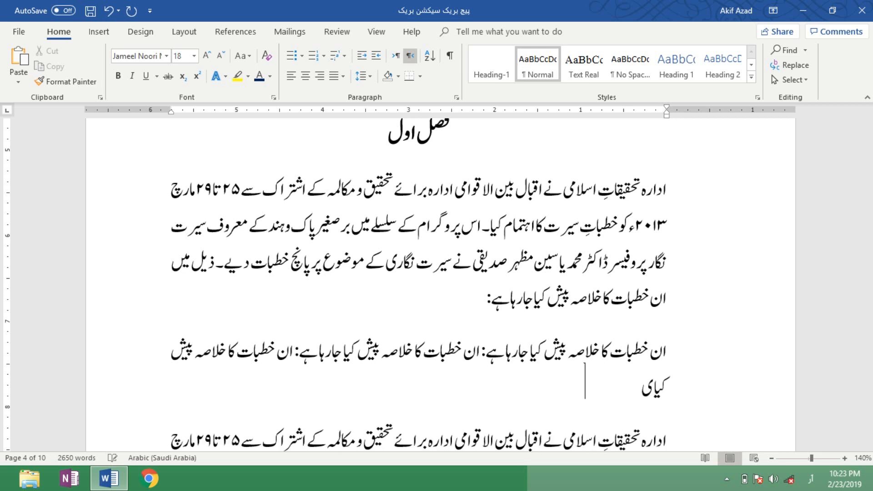
{"action": "key", "text": "BackSpace"}
{"action": "type", "text": "ی"}
{"action": "key", "text": "BackSpace"}
{"action": "type", "text": "ی"}
{"action": "type", "text": "تتتتتتت"}
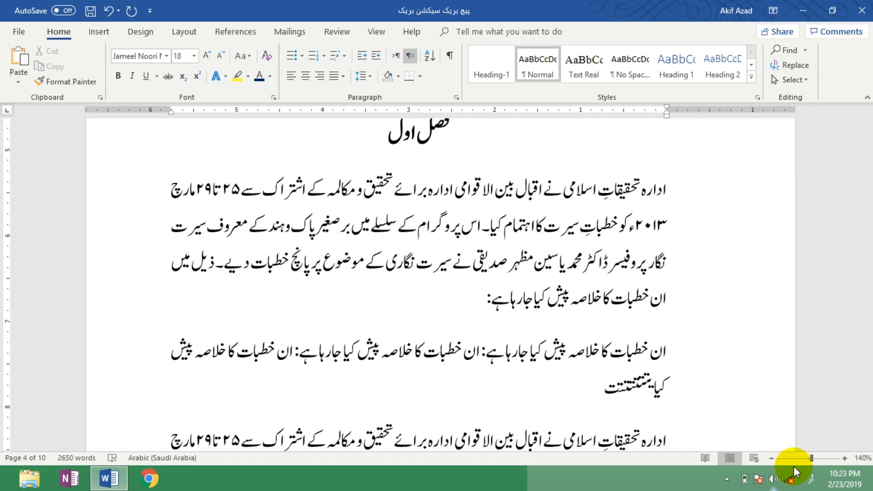
Step: At the end of the first paragraph under "فصل سوم" on page 3, add random letters and the copied phrase twice
{"action": "left_click_drag", "start_coordinate": [798, 457], "coordinate": [793, 459]}
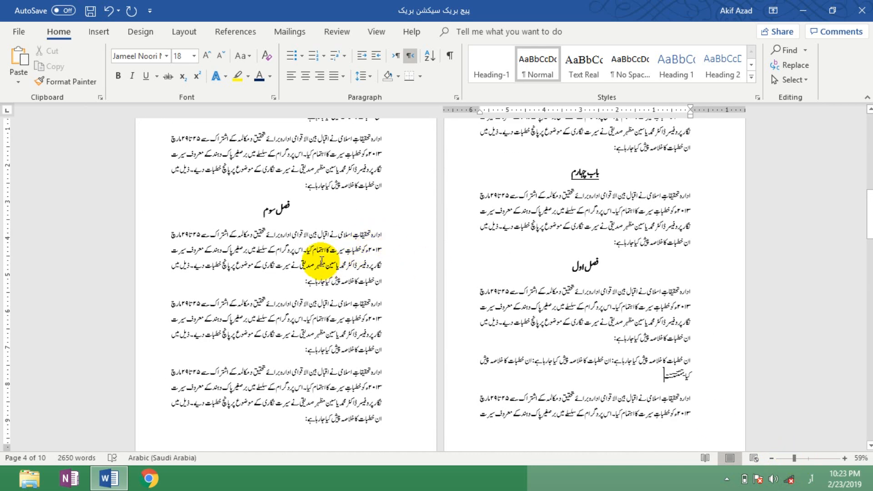
{"action": "left_click", "coordinate": [294, 284]}
{"action": "type", "text": "رھجفنکجا"}
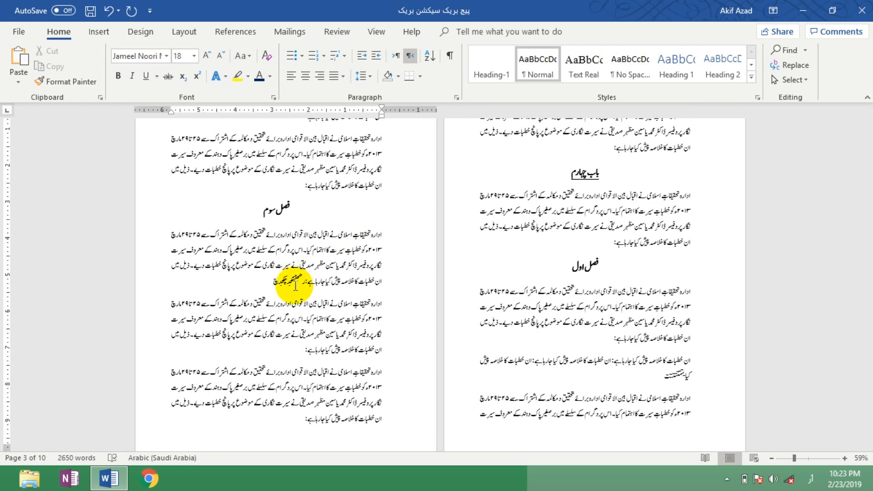
{"action": "type", "text": "ان خطبات کا خلاصہ پیش کیا جارہاہے:ان خطبات کا خلاصہ پیش کیا جارہاہے:"}
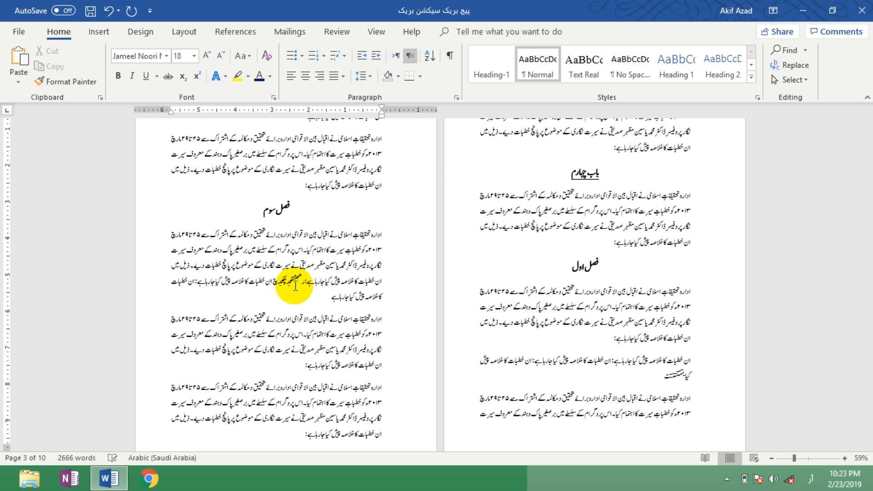
Step: Delete the wrapped last line of that paragraph and the final letters of "خطبات" on the line above
{"action": "key", "text": "shift+Home"}
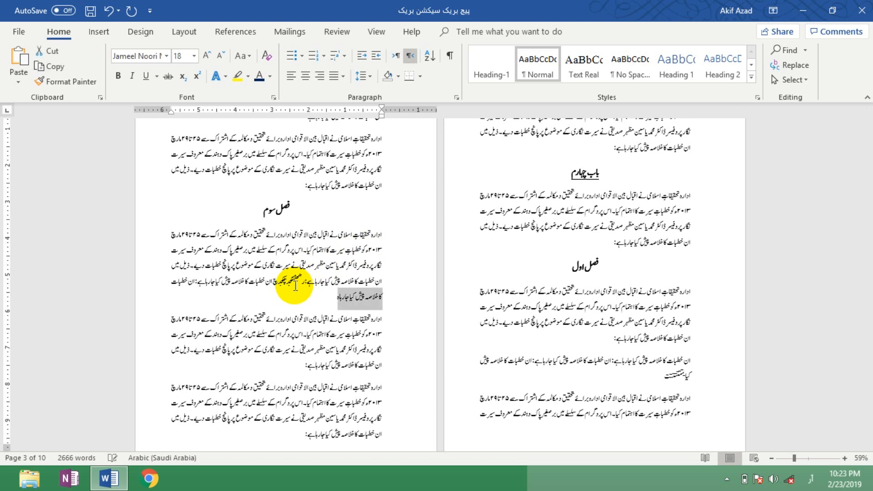
{"action": "key", "text": "BackSpace"}
{"action": "key", "text": "BackSpace"}
{"action": "key", "text": "BackSpace"}
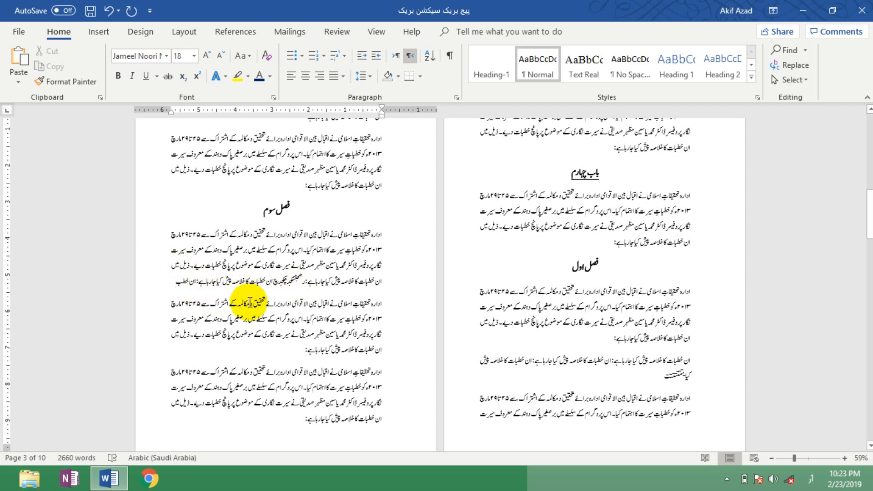
Step: Append the copied phrase once to the first paragraph under "فصل سوم" and twice to the paragraph below it
{"action": "left_click_drag", "start_coordinate": [248, 306], "coordinate": [597, 402]}
{"action": "left_click", "coordinate": [596, 403]}
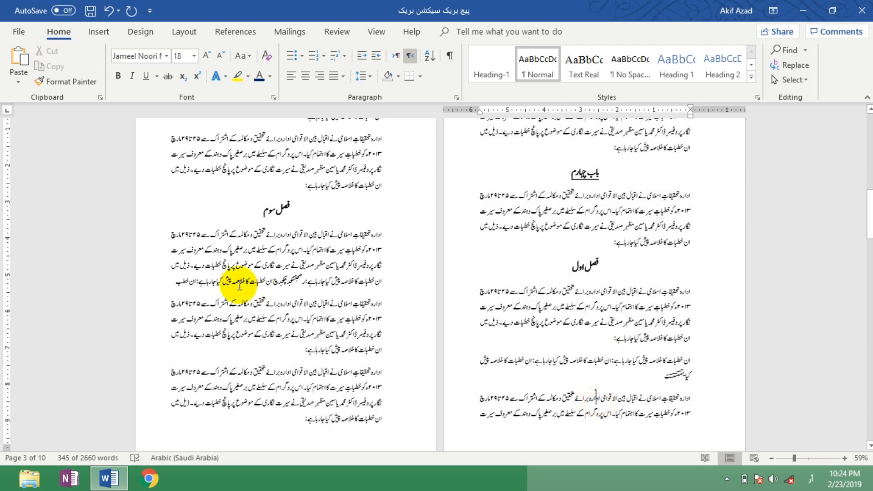
{"action": "left_click", "coordinate": [188, 282]}
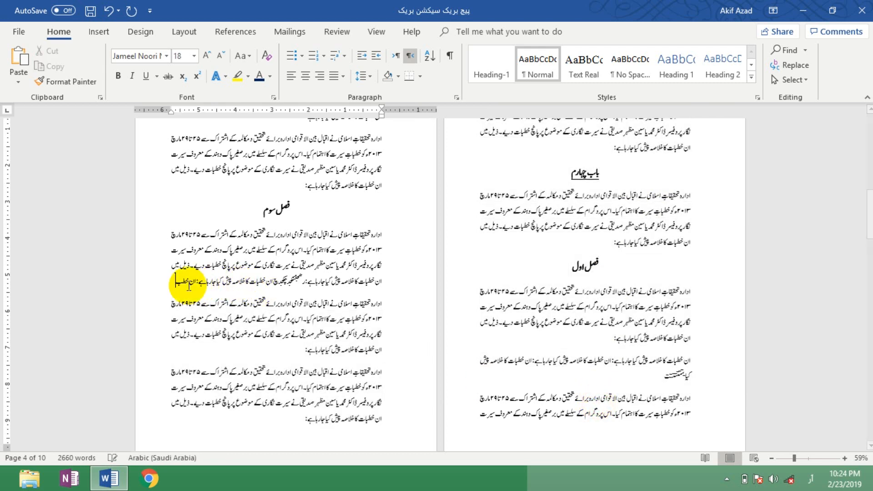
{"action": "type", "text": "ان خطبات کا خلاصہ پیش کیا جارہاہے:"}
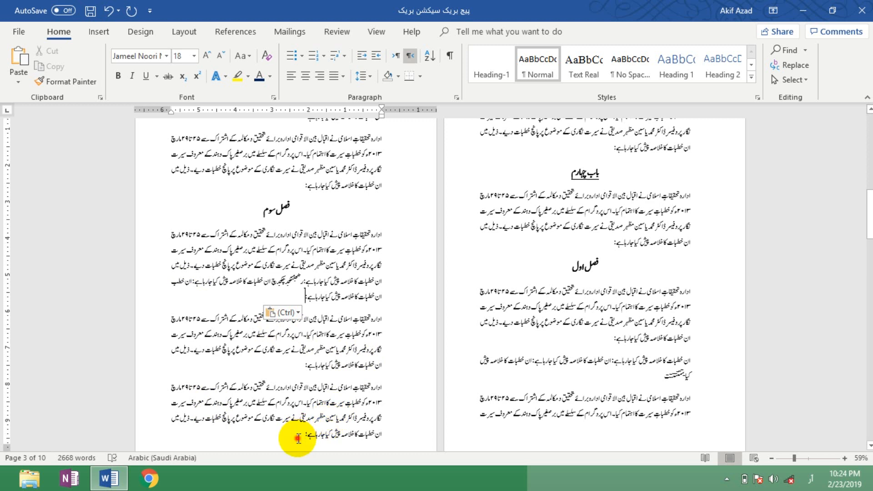
{"action": "key", "text": "ctrl"}
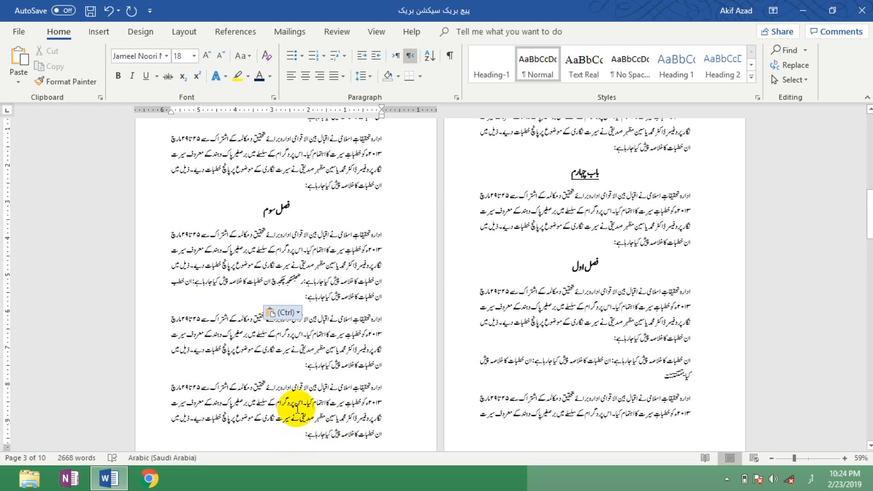
{"action": "left_click", "coordinate": [244, 361]}
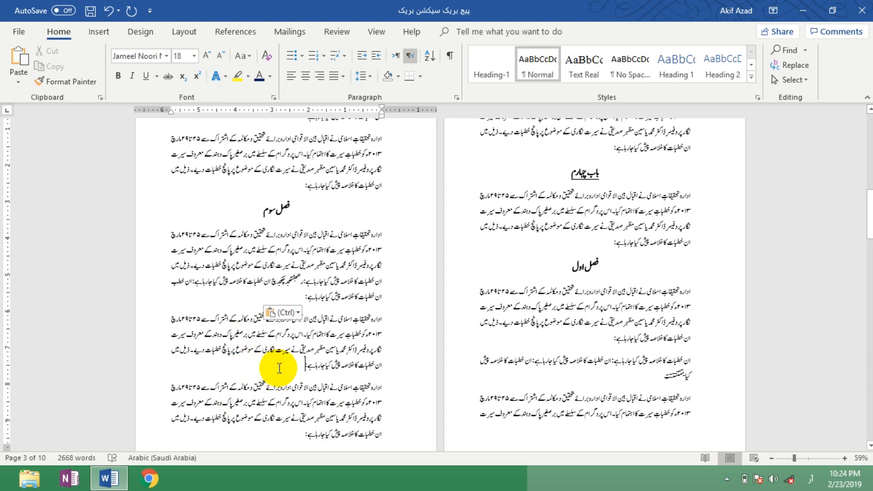
{"action": "type", "text": "ان خطبات کا خلاصہ پیش کیا جارہاہے:ان خطبات کا خلاصہ پیش کیا جارہاہے"}
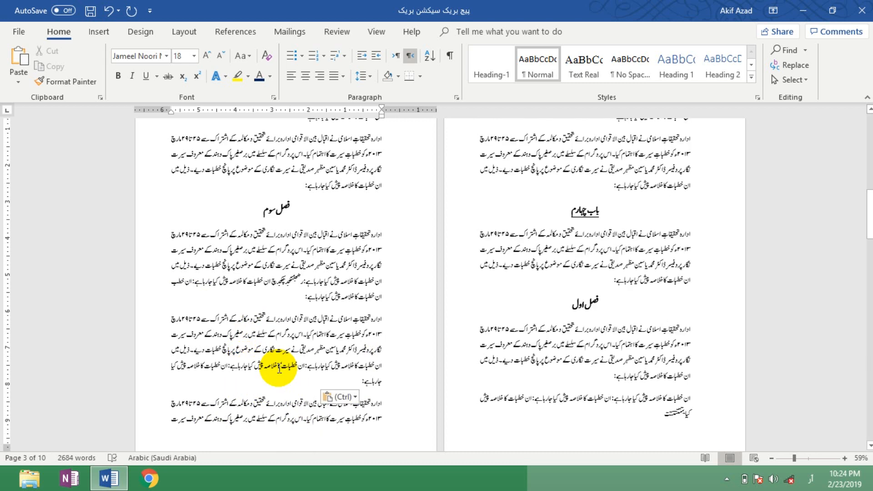
Step: Zoom out to 32% to view all the pages together, and place the cursor in the first paragraph of page 1
{"action": "left_click_drag", "start_coordinate": [790, 462], "coordinate": [784, 459]}
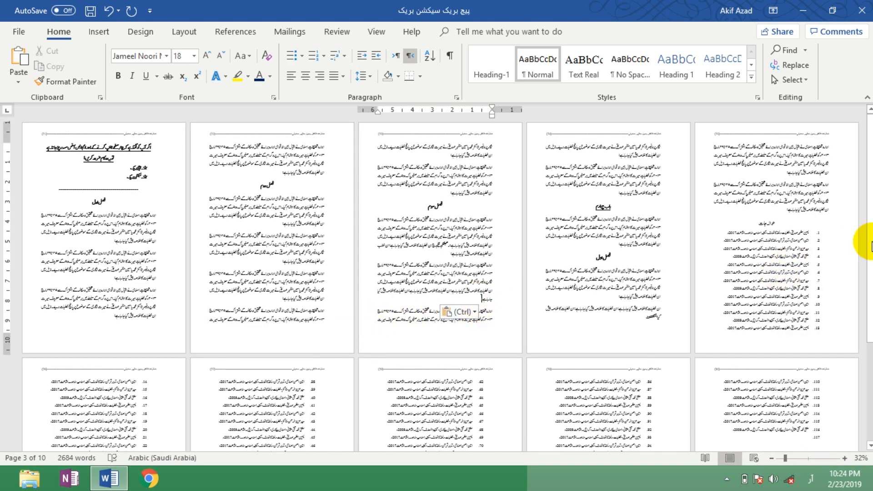
{"action": "left_click_drag", "start_coordinate": [870, 241], "coordinate": [871, 274]}
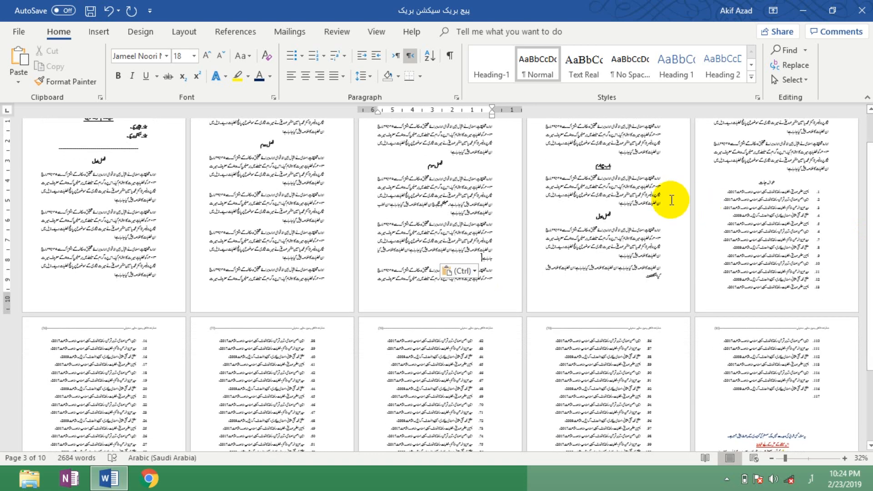
{"action": "left_click", "coordinate": [104, 200]}
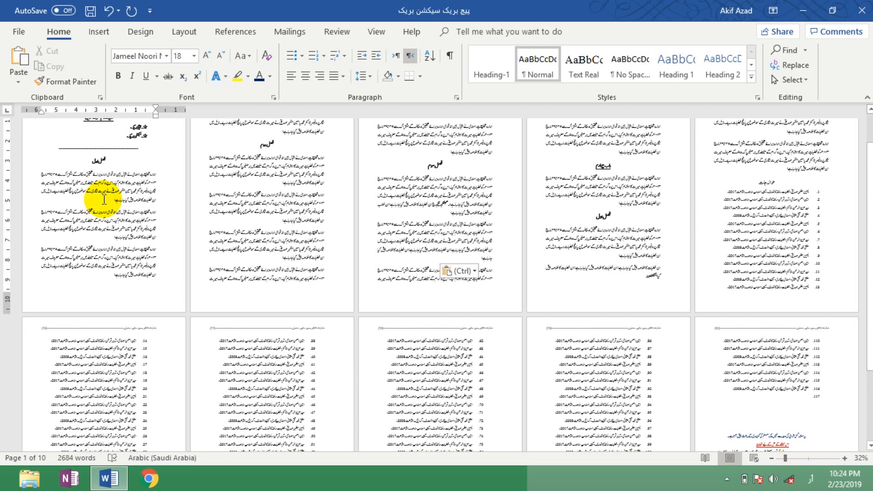
Step: Paste the copied phrase repeatedly at the end of the first paragraph under "فصل اول" until it fills the rest of page 1
{"action": "key", "text": "ctrl+v"}
{"action": "key", "text": "ctrl+v"}
{"action": "key", "text": "ctrl+v"}
{"action": "key", "text": "ctrl+v"}
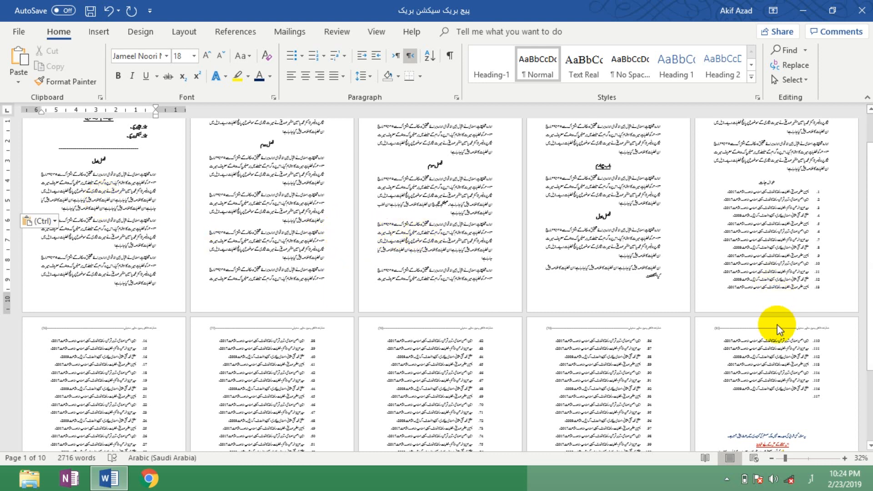
{"action": "key", "text": "ctrl"}
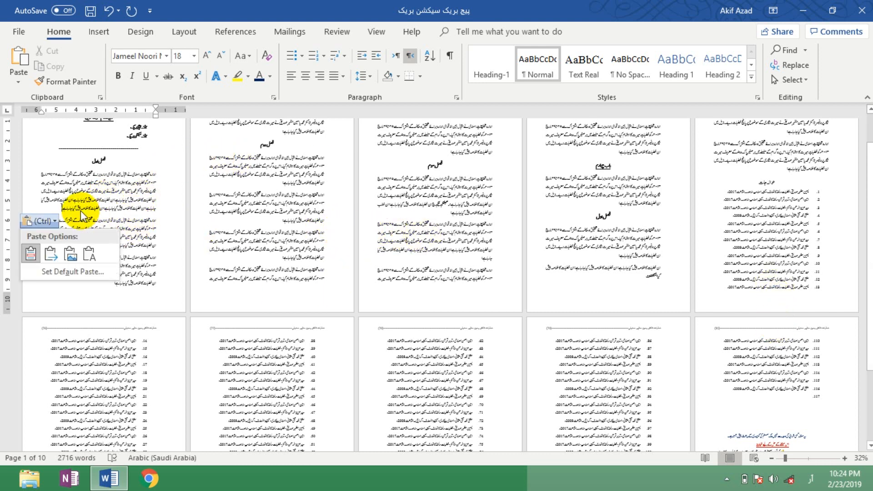
{"action": "key", "text": "Escape"}
{"action": "key", "text": "ctrl+v"}
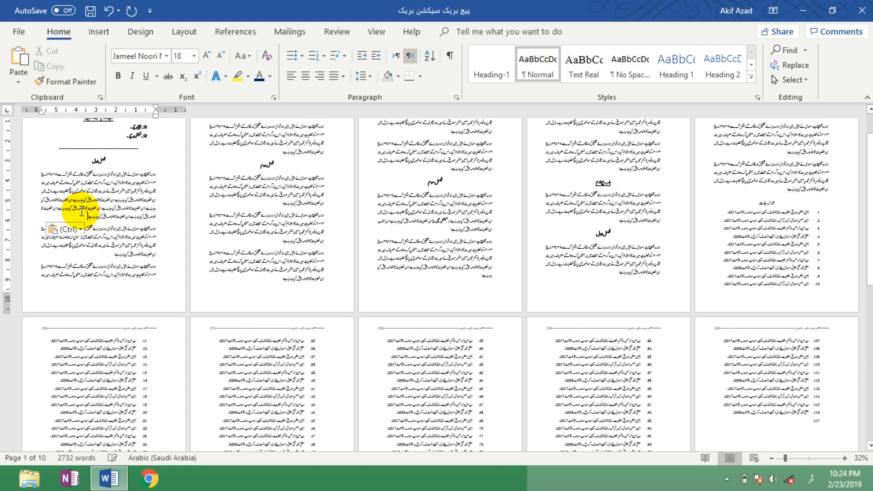
{"action": "key", "text": "ctrl+v"}
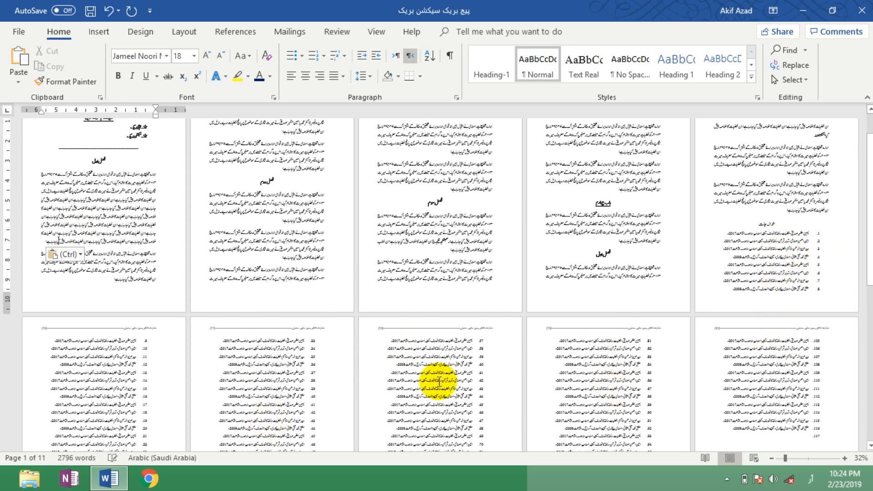
{"action": "key", "text": "ctrl+v"}
{"action": "key", "text": "ctrl+v"}
{"action": "key", "text": "ctrl+v"}
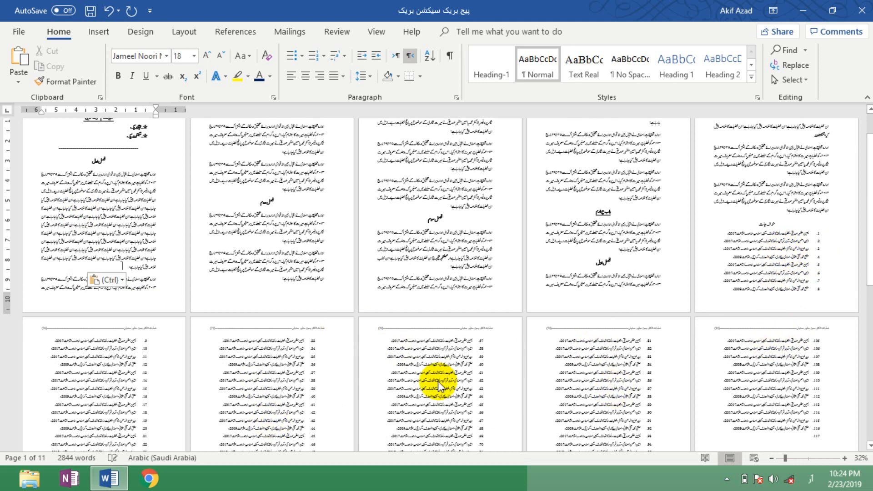
{"action": "key", "text": "ctrl+v"}
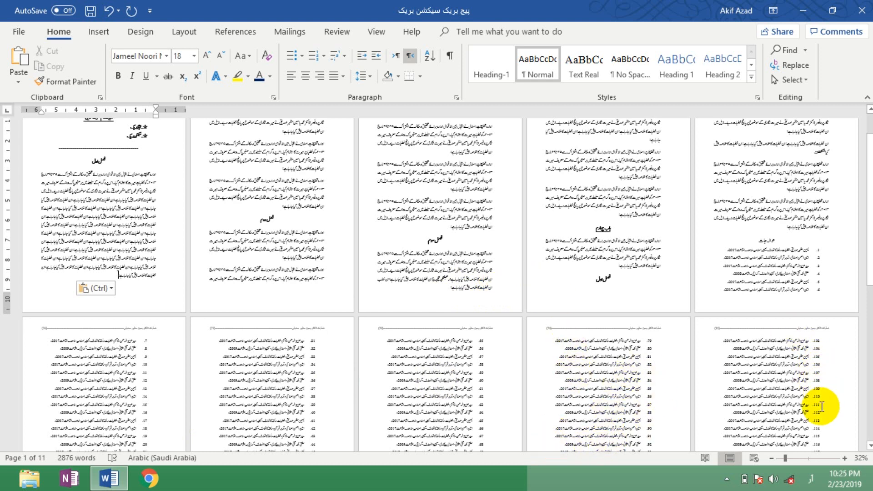
Step: Examine the end of page 1, the text around "فصل دوم", and the two break items listed at the start of the document
{"action": "left_click", "coordinate": [810, 459]}
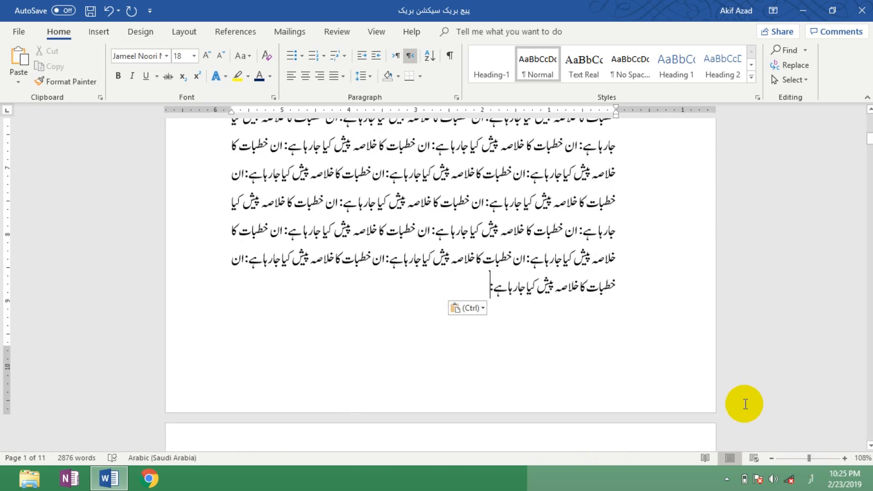
{"action": "left_click", "coordinate": [473, 288]}
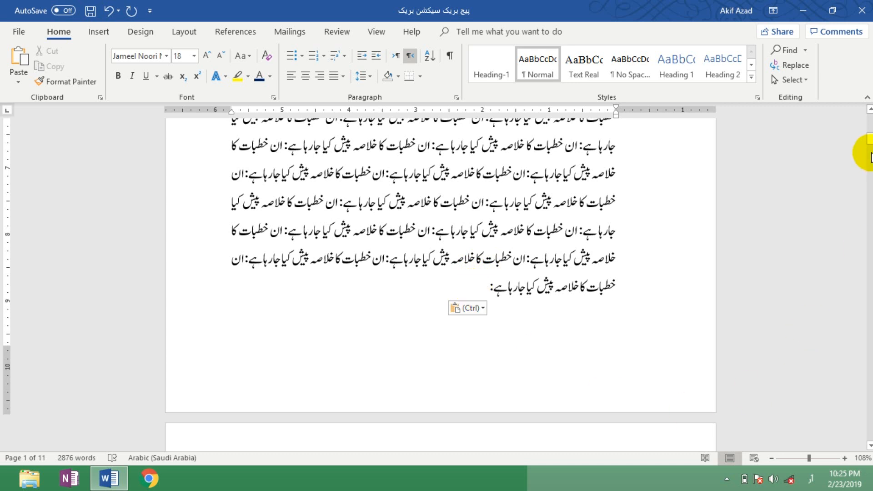
{"action": "left_click_drag", "start_coordinate": [870, 145], "coordinate": [869, 169]}
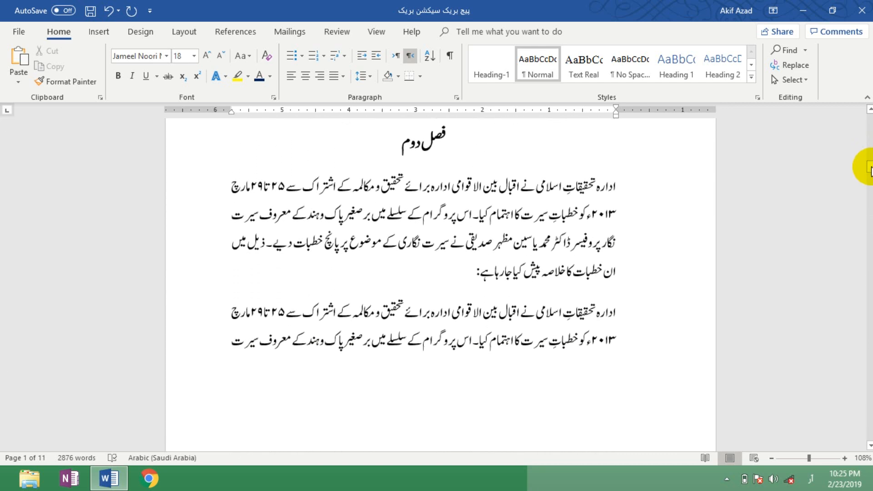
{"action": "left_click", "coordinate": [793, 458]}
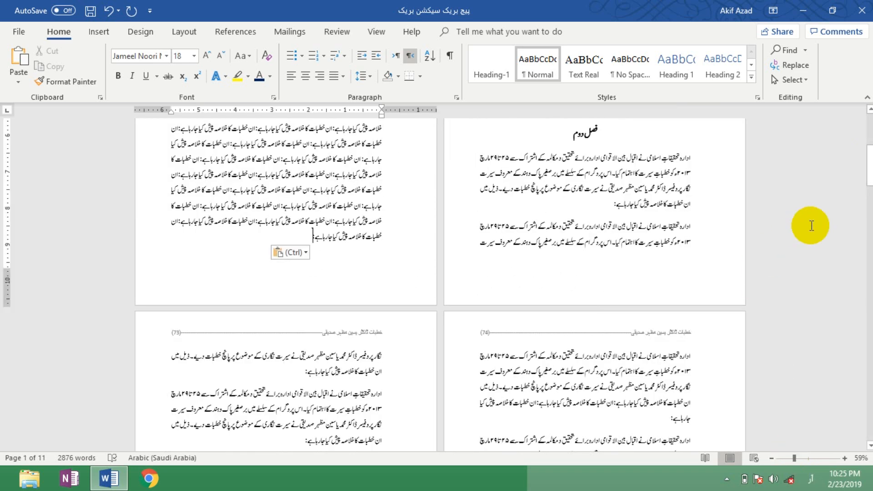
{"action": "left_click_drag", "start_coordinate": [869, 166], "coordinate": [869, 141]}
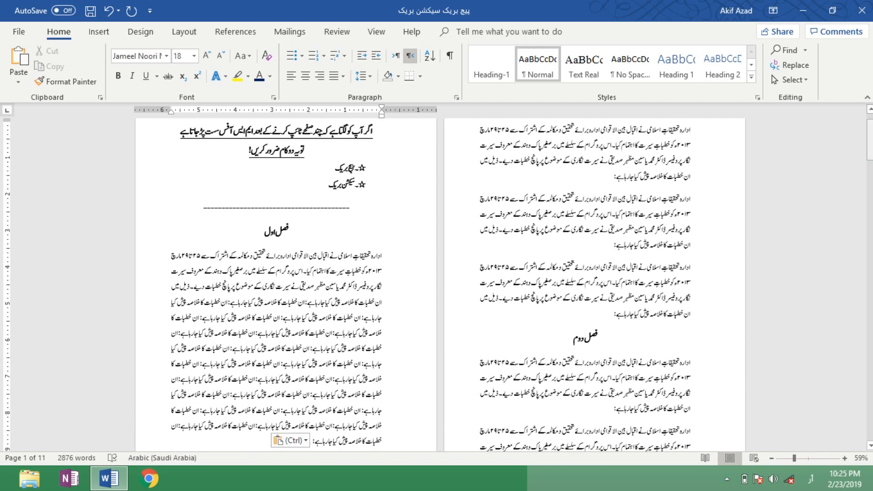
{"action": "left_click", "coordinate": [804, 458]}
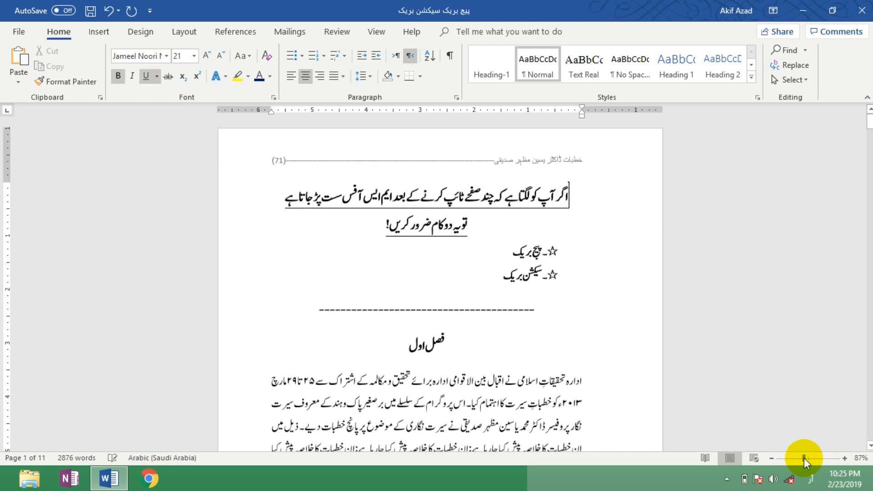
{"action": "left_click", "coordinate": [541, 219]}
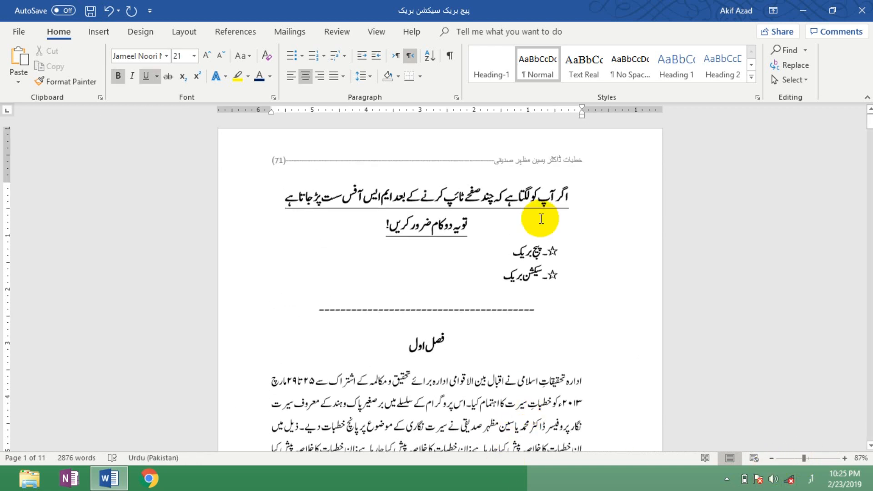
{"action": "left_click", "coordinate": [511, 253]}
{"action": "left_click", "coordinate": [503, 274]}
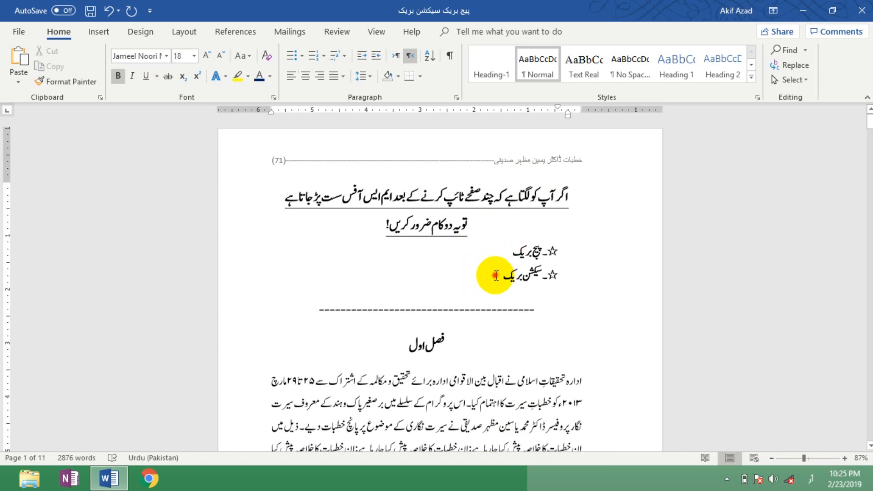
{"action": "mouse_move", "coordinate": [869, 121]}
{"action": "left_mouse_down"}
{"action": "mouse_move", "coordinate": [869, 143]}
{"action": "mouse_move", "coordinate": [869, 121]}
{"action": "left_mouse_up"}
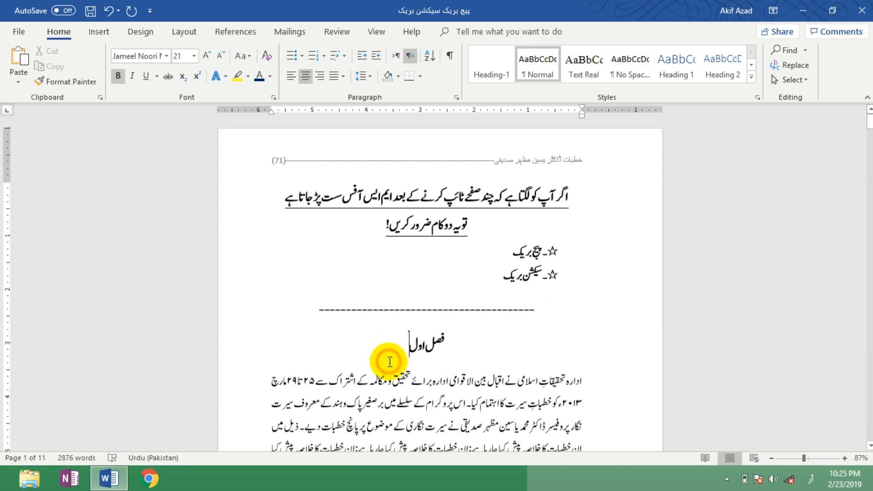
Step: Insert enough blank lines before the heading "فصل دوم" on page 2 to push it to the start of page 3
{"action": "left_click", "coordinate": [408, 345]}
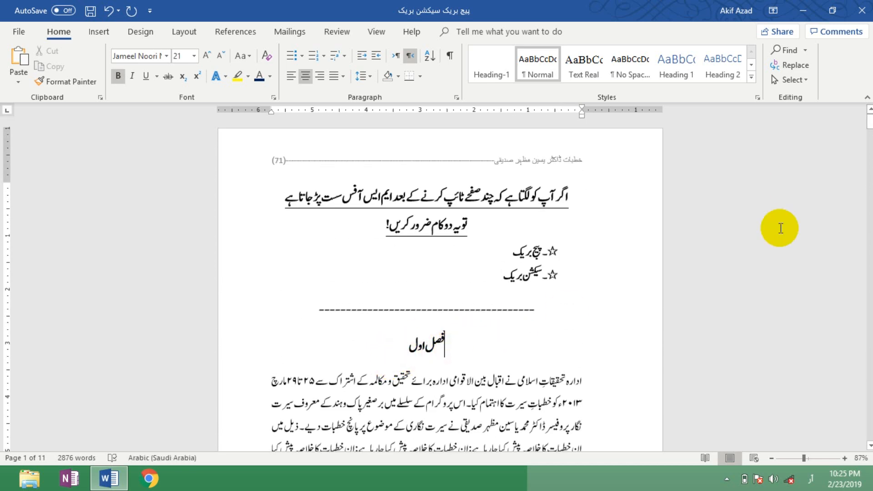
{"action": "left_click_drag", "start_coordinate": [869, 122], "coordinate": [869, 160]}
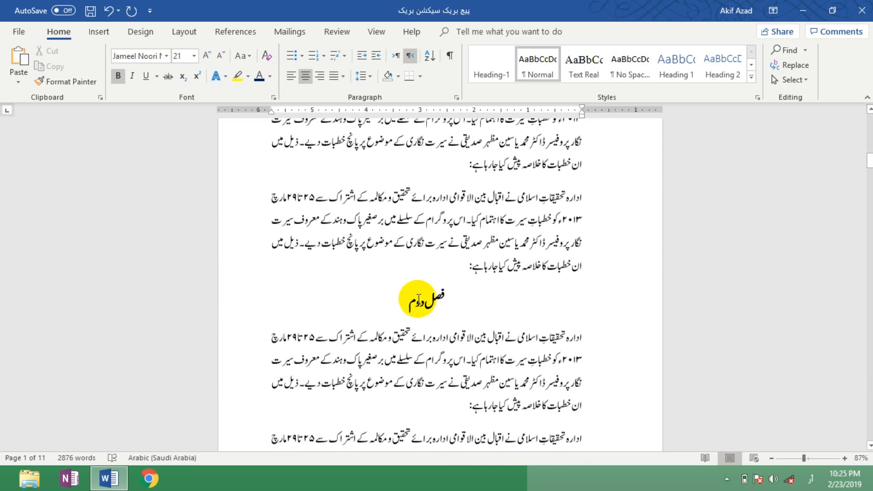
{"action": "left_click", "coordinate": [465, 264]}
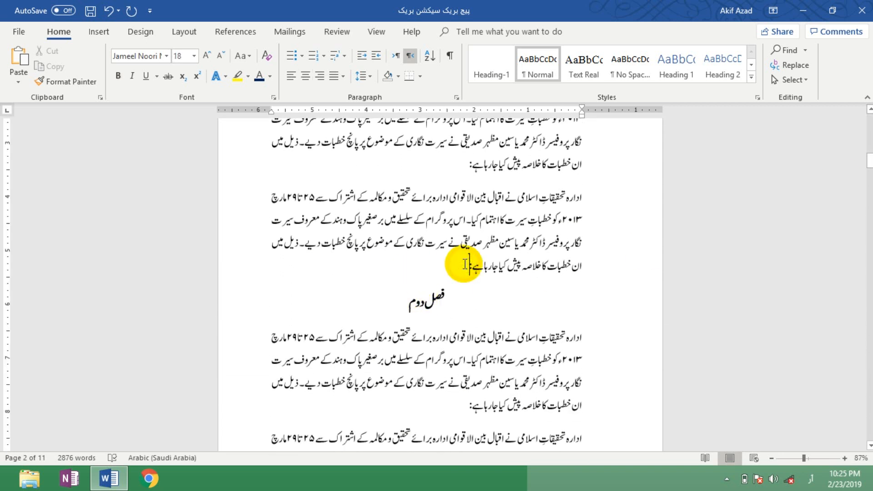
{"action": "left_click", "coordinate": [450, 301]}
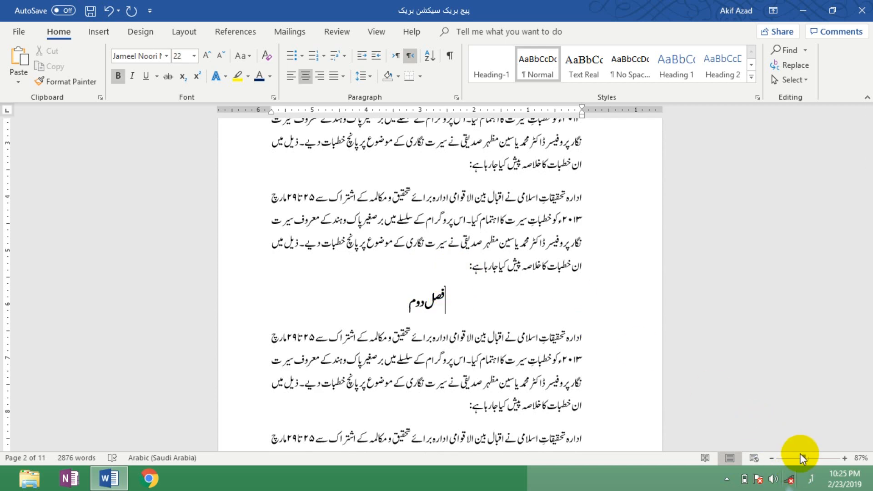
{"action": "left_click_drag", "start_coordinate": [800, 455], "coordinate": [789, 460]}
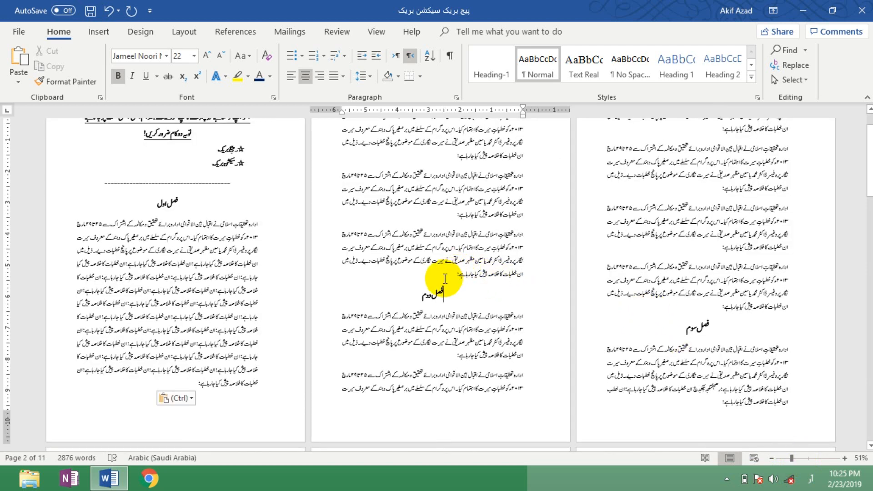
{"action": "left_click", "coordinate": [444, 280]}
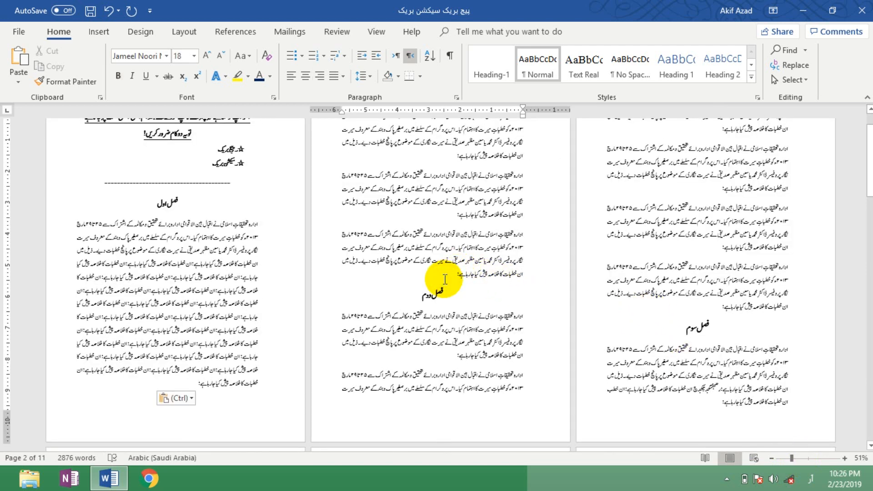
{"action": "key", "text": "Down"}
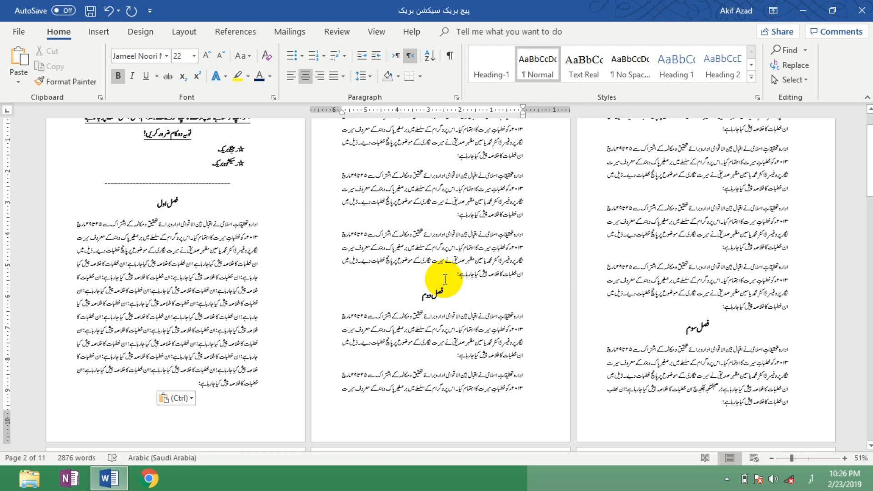
{"action": "key", "text": "Return"}
{"action": "key", "text": "Return"}
{"action": "key", "text": "Return"}
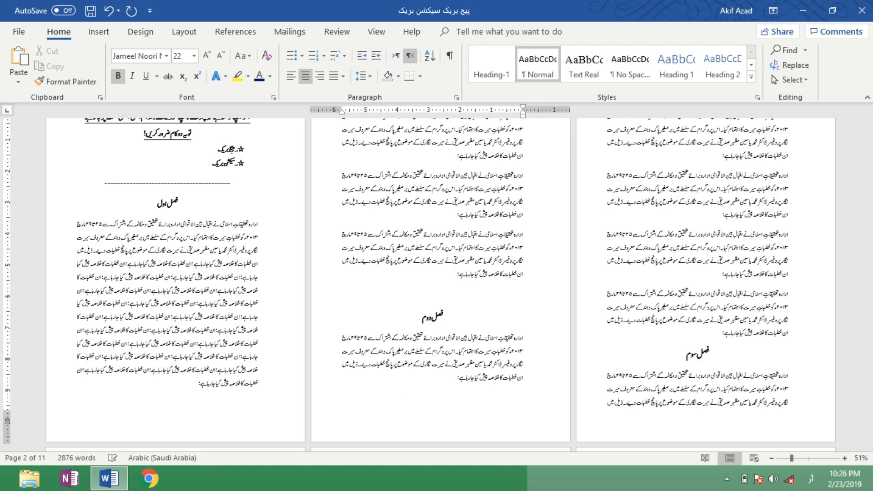
{"action": "key", "text": "Return"}
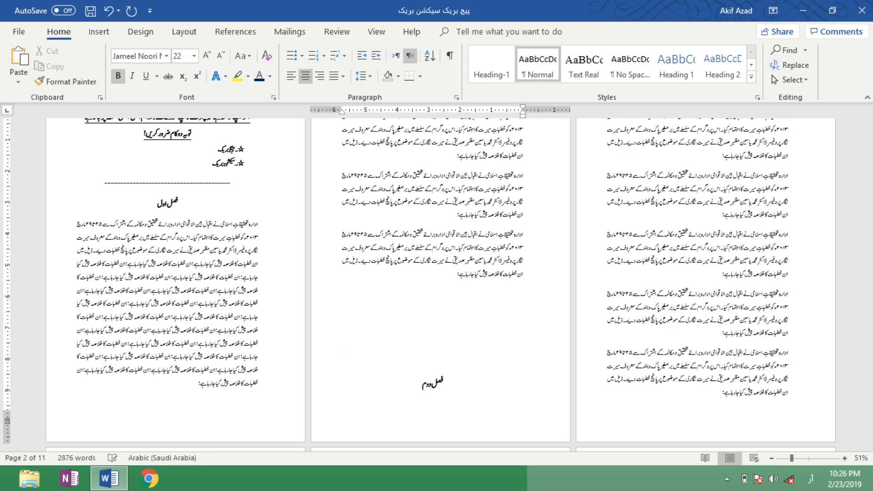
{"action": "key", "text": "Return"}
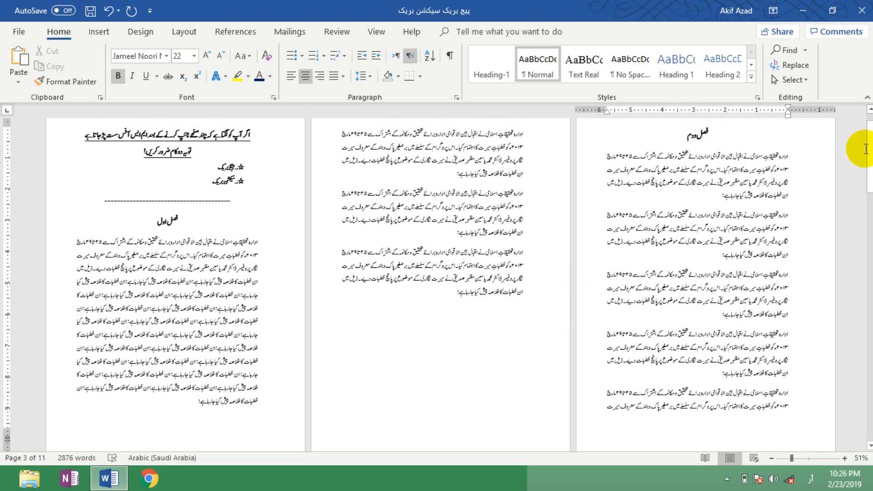
Step: Append the copied phrase several more times to the first paragraph under "فصل اول" so that it runs onto page 2
{"action": "left_click_drag", "start_coordinate": [866, 149], "coordinate": [866, 143]}
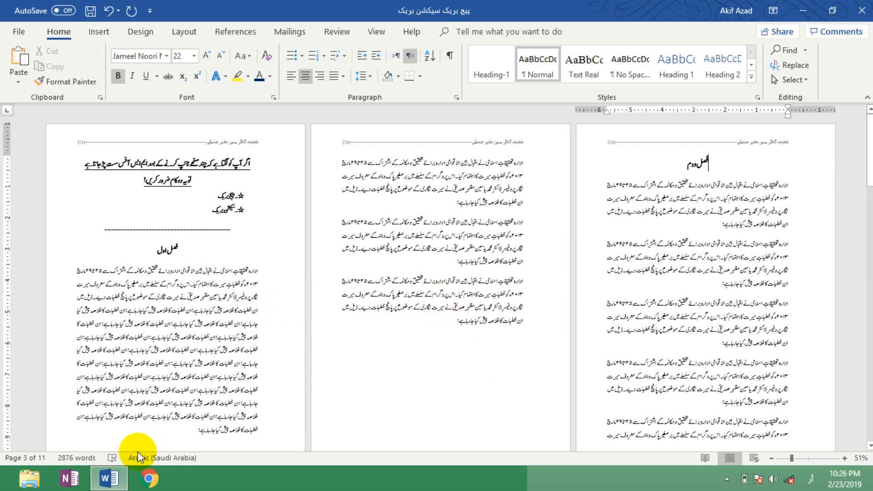
{"action": "left_click", "coordinate": [184, 430]}
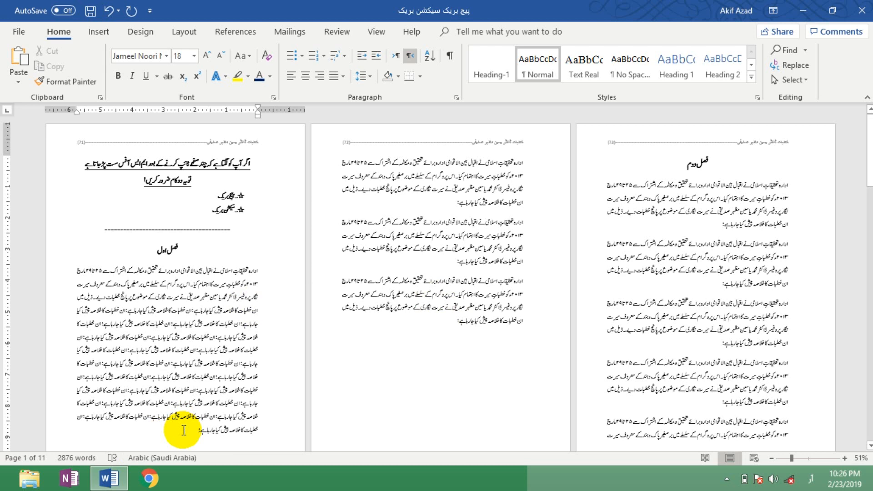
{"action": "key", "text": "ctrl+v"}
{"action": "key", "text": "ctrl+v"}
{"action": "key", "text": "ctrl+v"}
{"action": "key", "text": "ctrl+v"}
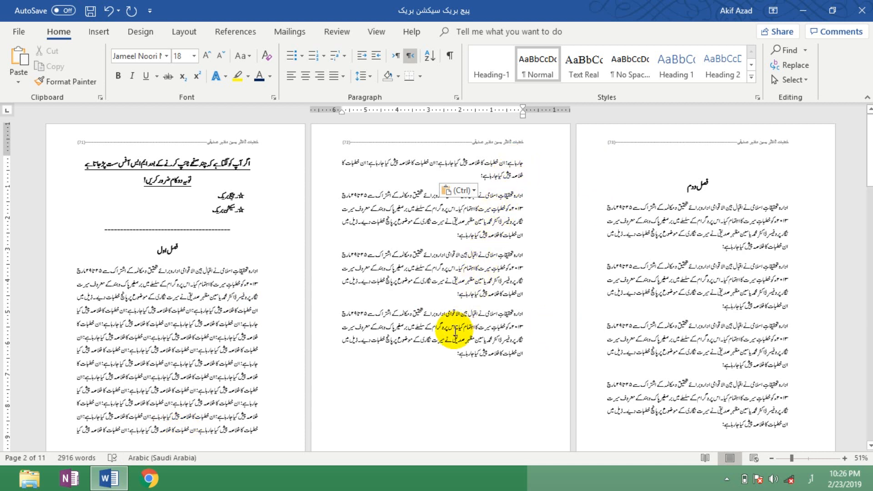
Step: Delete all the blank lines between the last paragraph of the first chapter and the heading "فصل دوم"
{"action": "left_click_drag", "start_coordinate": [444, 365], "coordinate": [442, 438]}
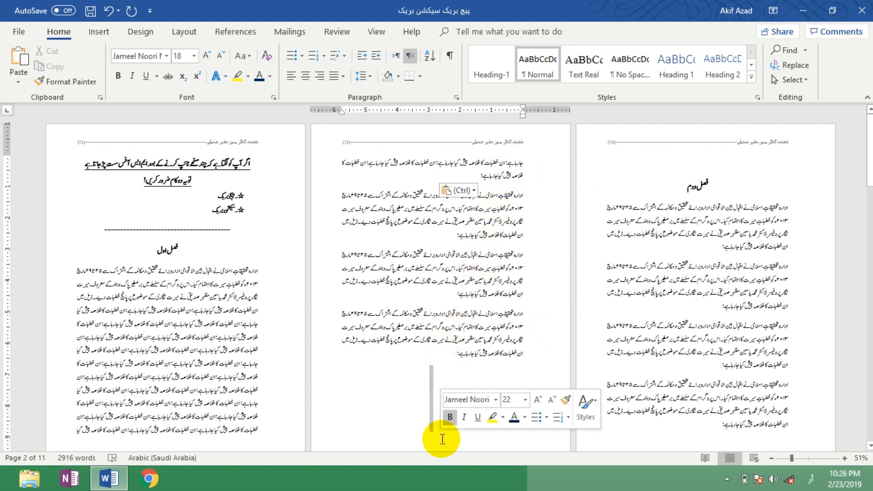
{"action": "left_click", "coordinate": [427, 356]}
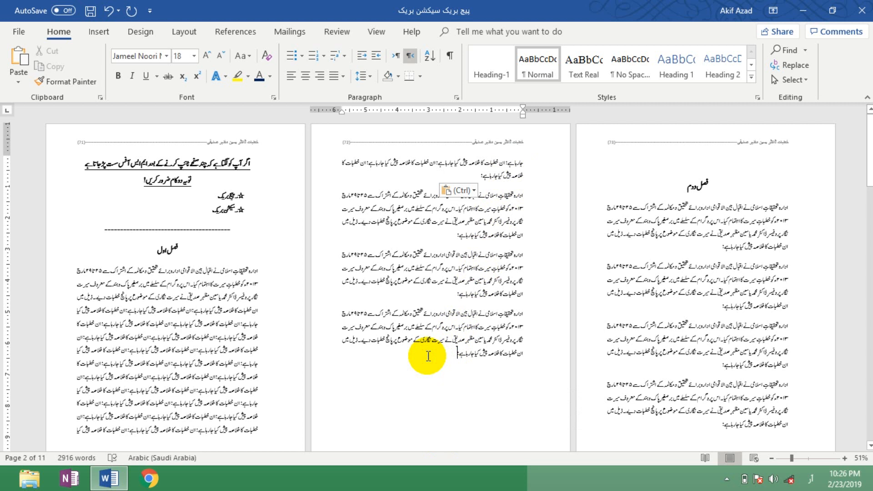
{"action": "left_click", "coordinate": [133, 427]}
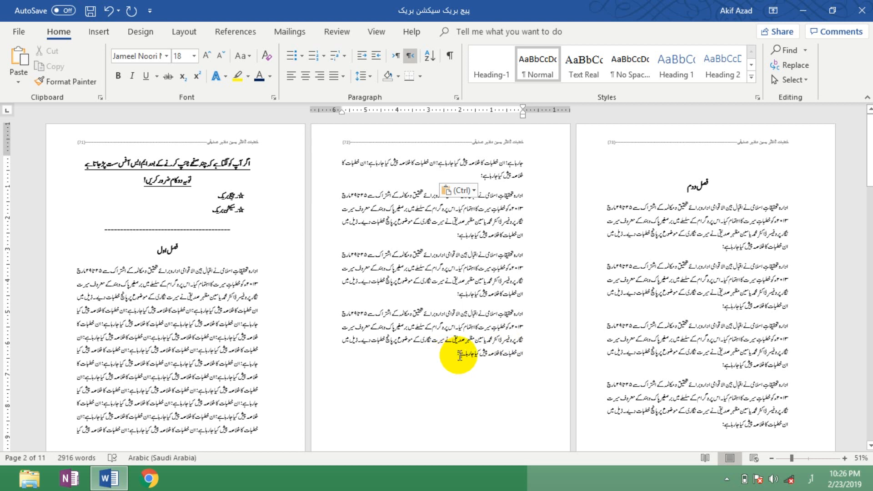
{"action": "key", "text": "Delete"}
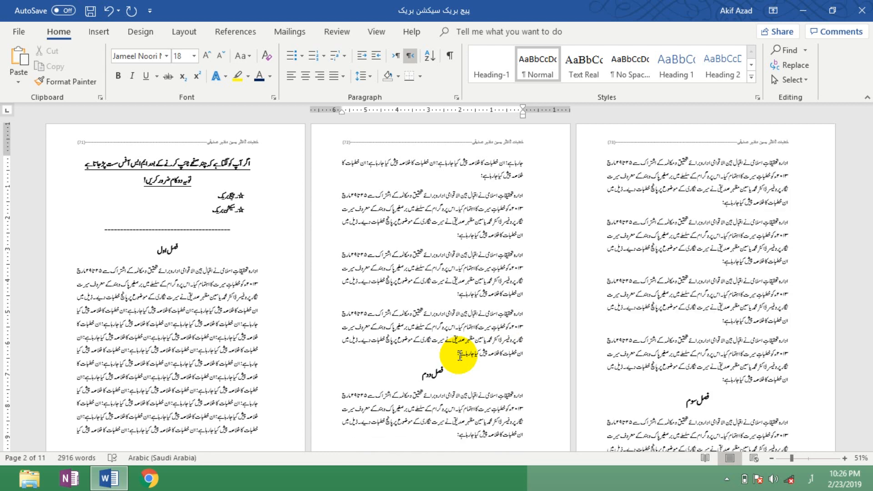
Step: Insert a page break after the first chapter's last paragraph, before "فصل دوم", and place the cursor in that heading
{"action": "left_click", "coordinate": [99, 33]}
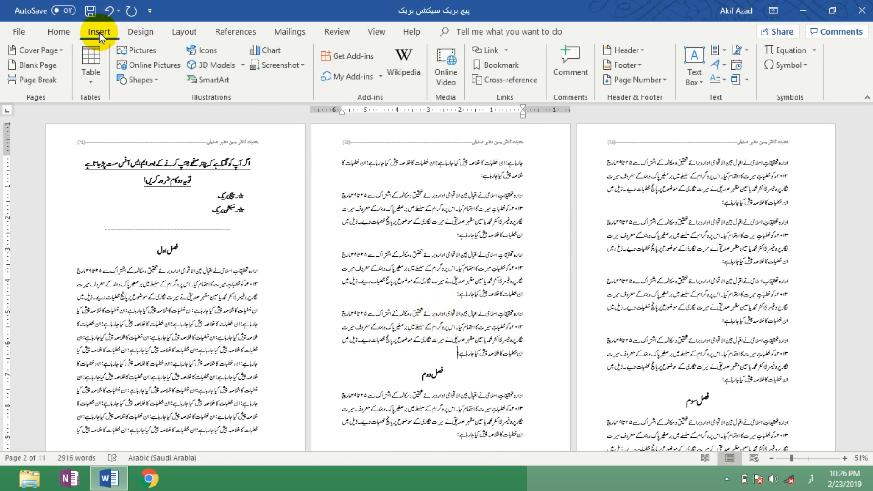
{"action": "left_click", "coordinate": [42, 81]}
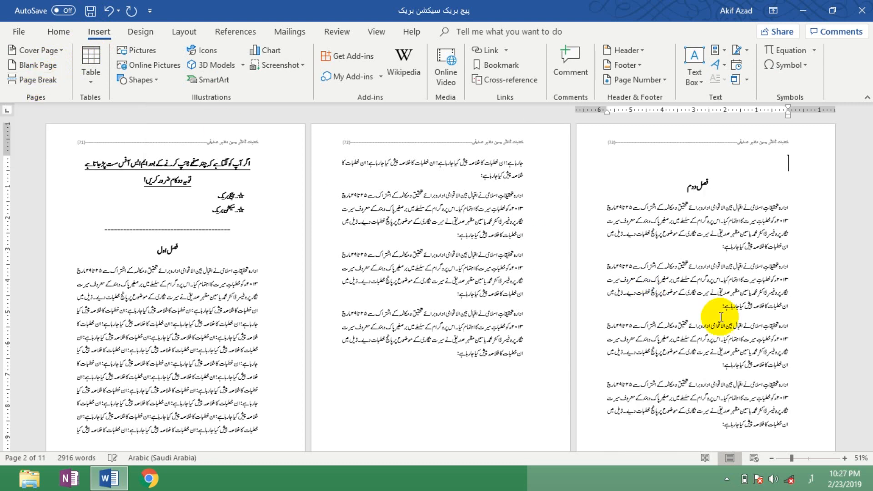
{"action": "left_click", "coordinate": [693, 186]}
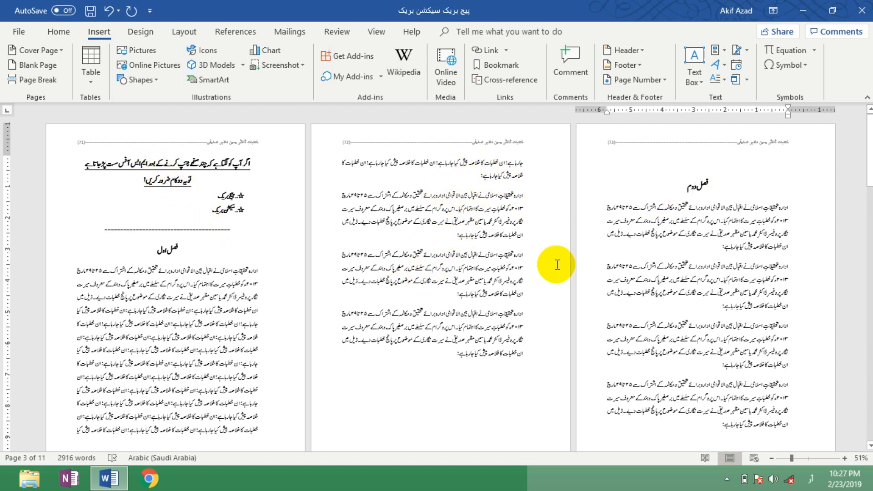
Step: Paste the phrase "ان خطبات کا خلاصہ پیش کیا جارہا ہے:" repeatedly at the end of the paragraph continuing onto page 2
{"action": "left_click", "coordinate": [454, 349]}
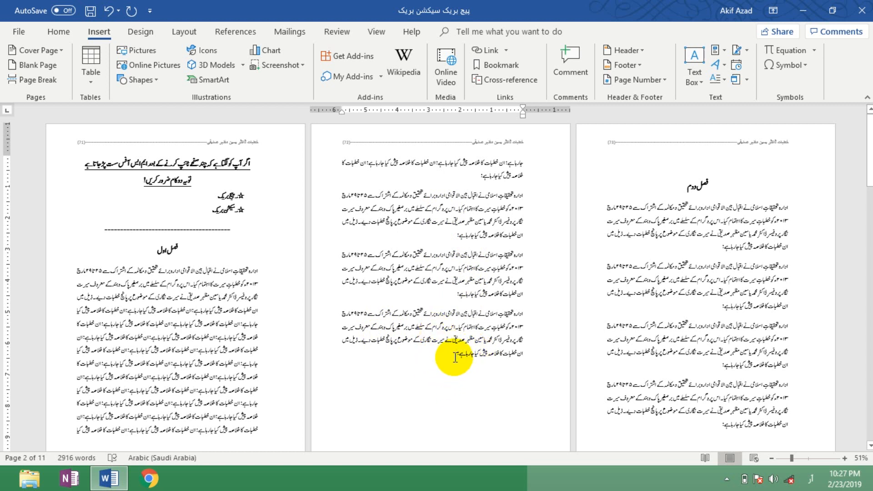
{"action": "left_click", "coordinate": [465, 177]}
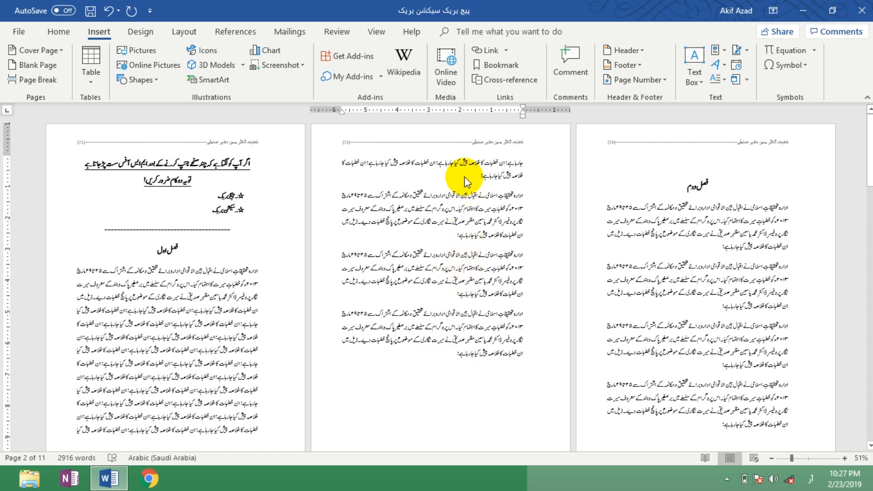
{"action": "type", "text": "ان خطبات کا خلاصہ پیش کیا جارہا ہے:ان خطبات کا خلاصہ پیش کیا جارہا ہے:"}
{"action": "type", "text": "ان خطبات کا خلاصہ پیش کیا جارہا ہے:ان خطبات کا خلاصہ پیش کیا جارہا ہے:"}
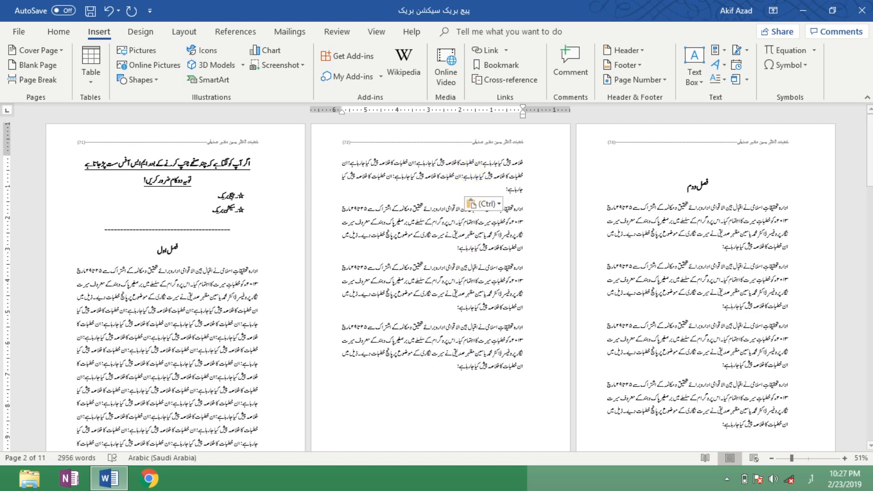
{"action": "left_click_drag", "start_coordinate": [791, 459], "coordinate": [784, 460]}
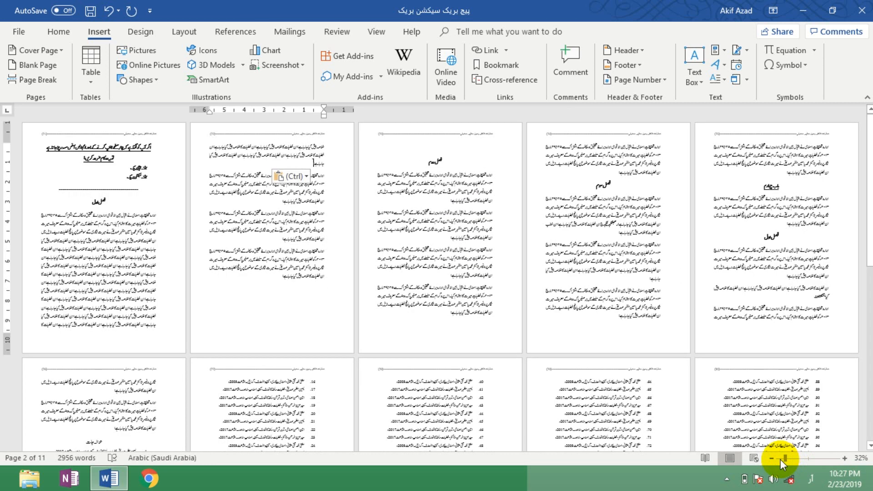
{"action": "left_click", "coordinate": [311, 164]}
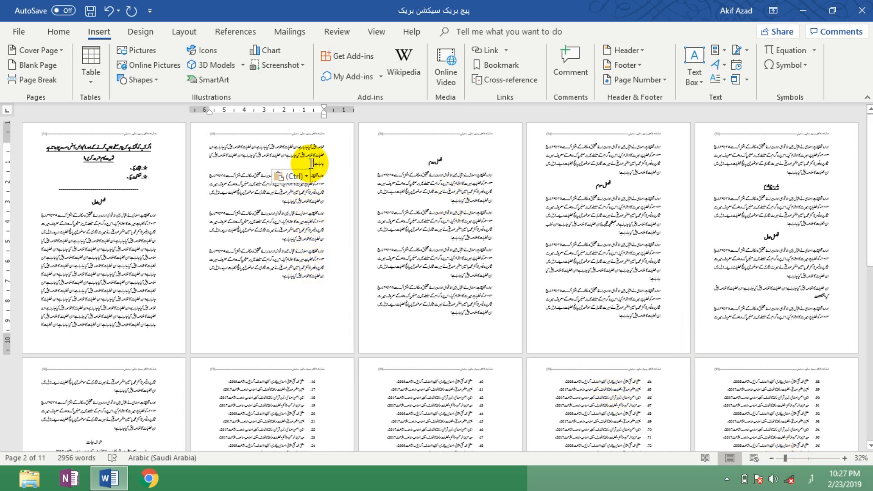
{"action": "key", "text": "ctrl+v"}
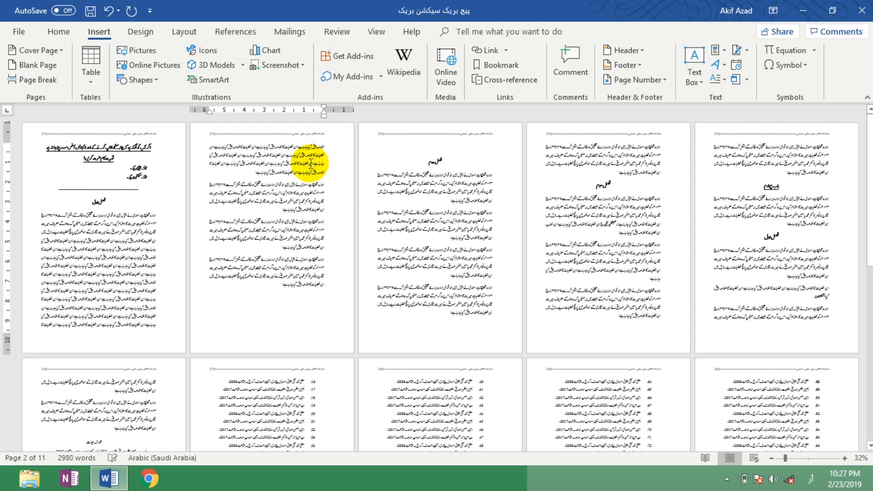
{"action": "key", "text": "ctrl+v"}
{"action": "key", "text": "ctrl+v"}
{"action": "key", "text": "ctrl+v"}
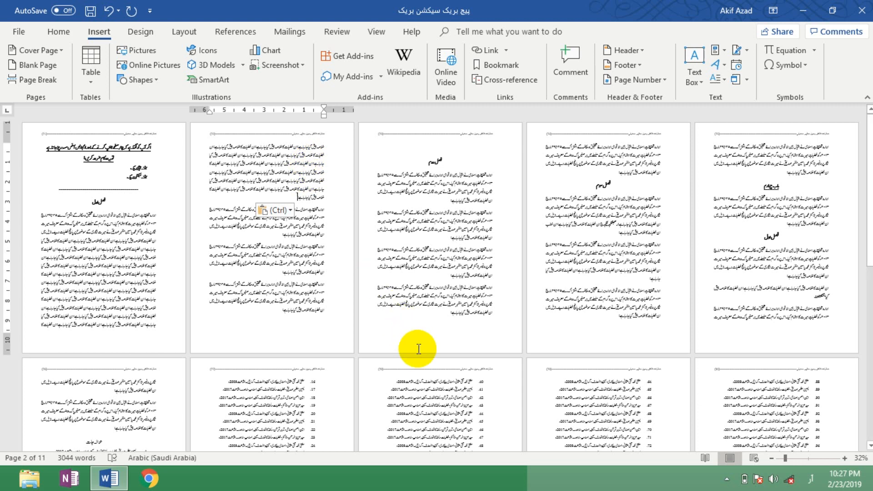
{"action": "scroll", "coordinate": [613, 164], "scroll_direction": "down", "scroll_amount": 2}
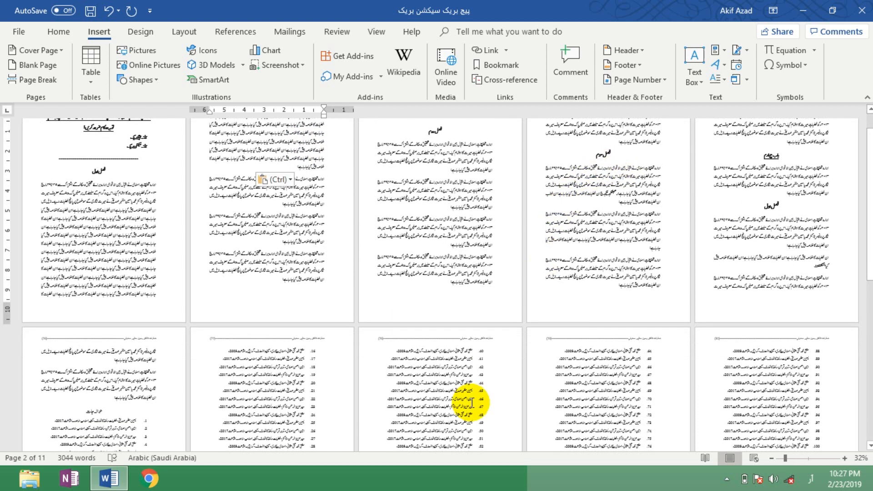
{"action": "scroll", "coordinate": [440, 282], "scroll_direction": "up", "scroll_amount": 2}
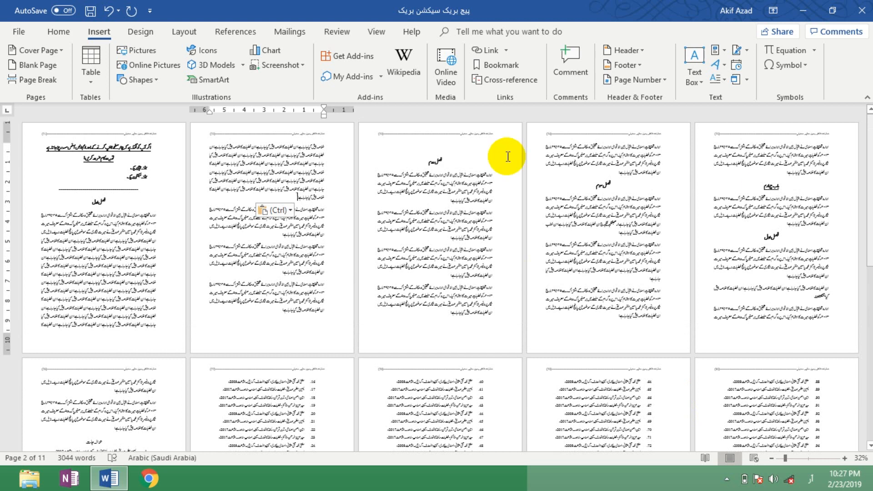
{"action": "left_click", "coordinate": [278, 308]}
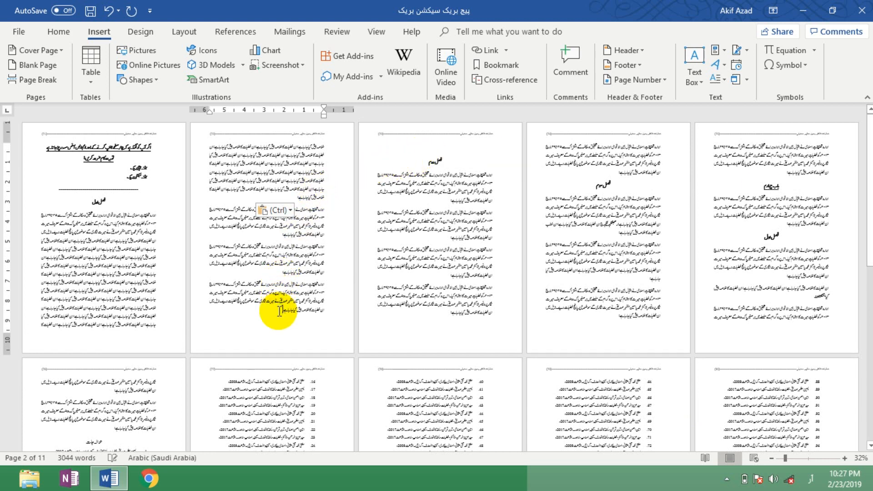
{"action": "left_click", "coordinate": [278, 323]}
{"action": "left_click", "coordinate": [278, 314]}
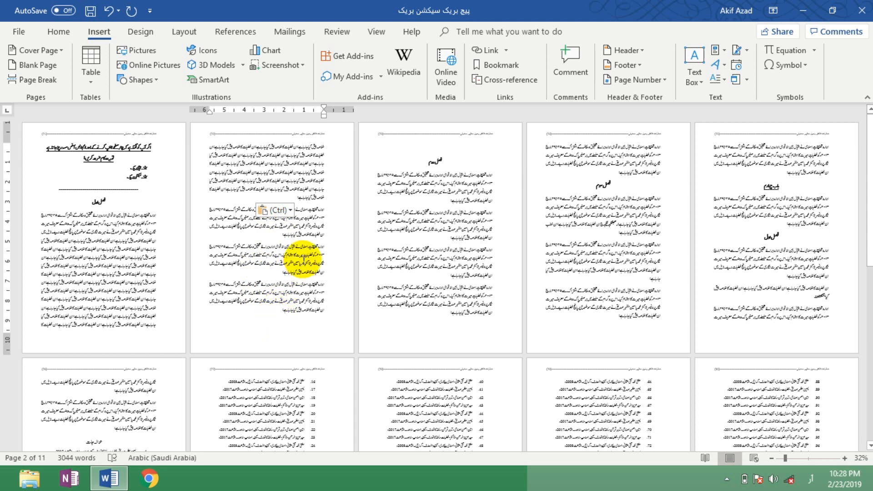
{"action": "left_click", "coordinate": [278, 308]}
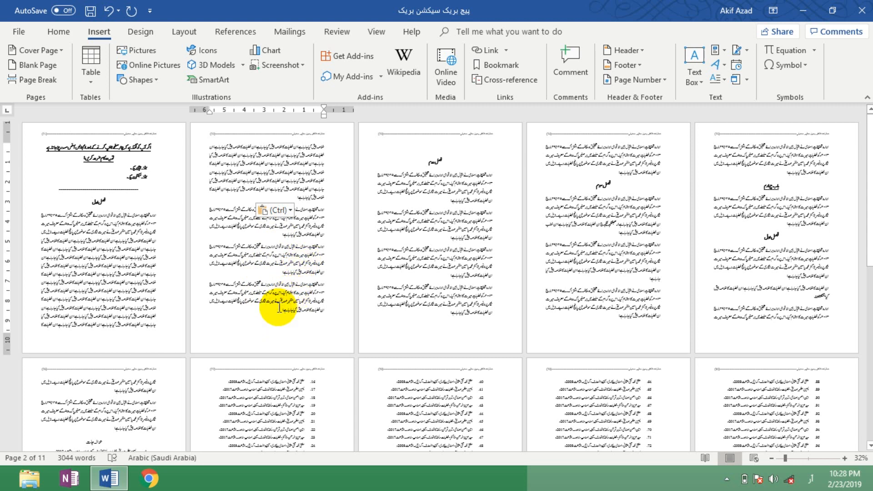
Step: Delete the repeated phrases from the end of the paragraph that continues at the top of page 2
{"action": "left_click_drag", "start_coordinate": [298, 198], "coordinate": [301, 169]}
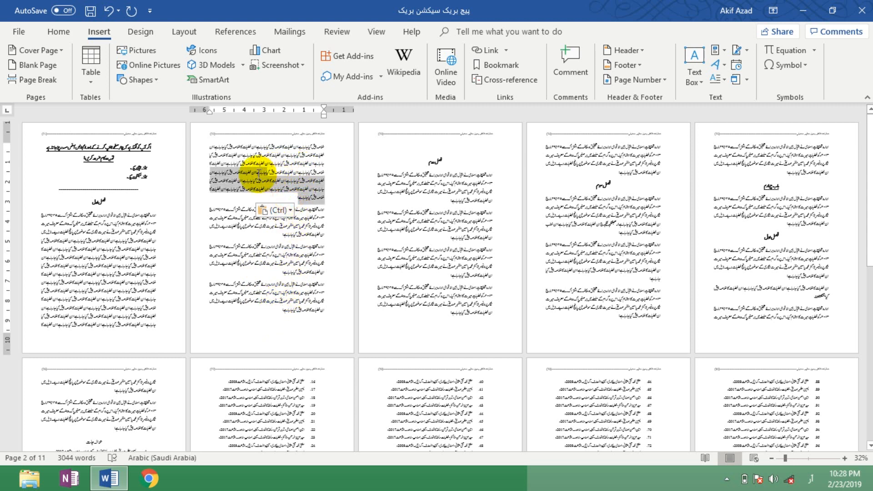
{"action": "key", "text": "Delete"}
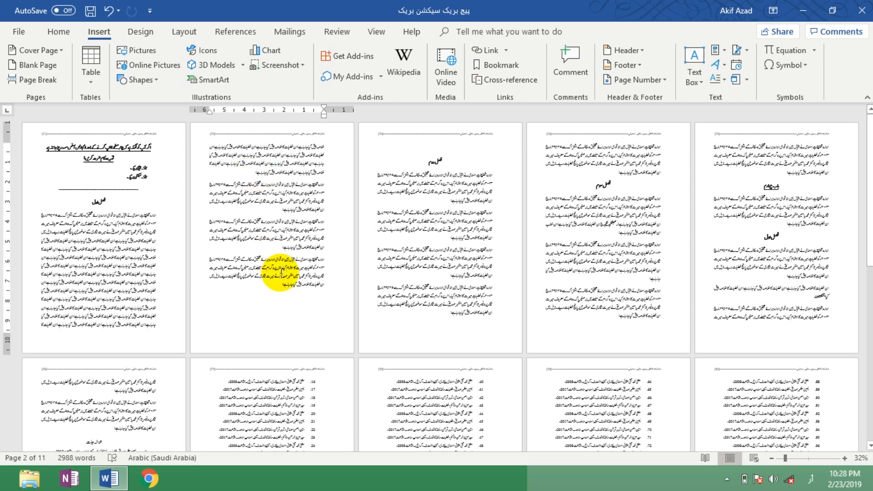
{"action": "left_click", "coordinate": [278, 298]}
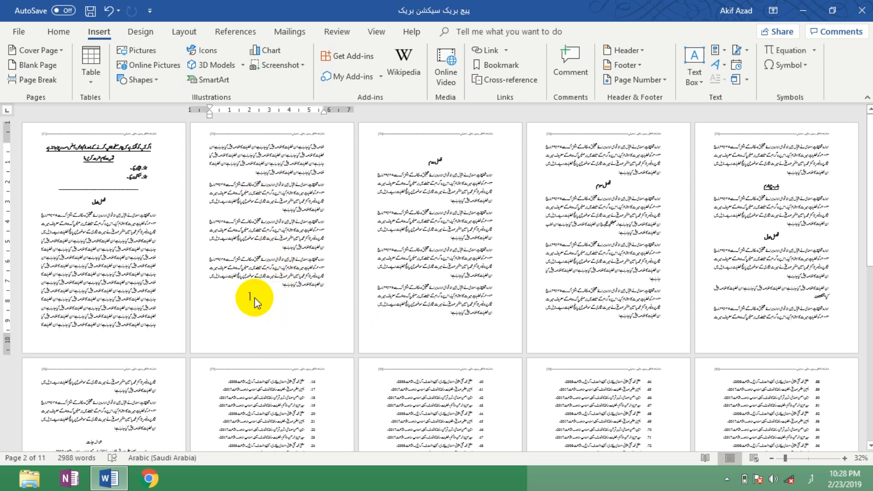
{"action": "left_click", "coordinate": [278, 209]}
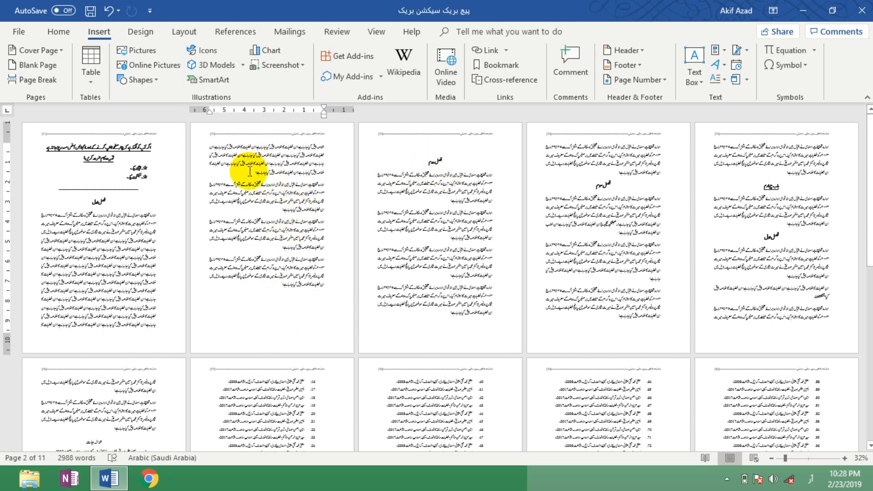
{"action": "left_click_drag", "start_coordinate": [253, 166], "coordinate": [283, 146]}
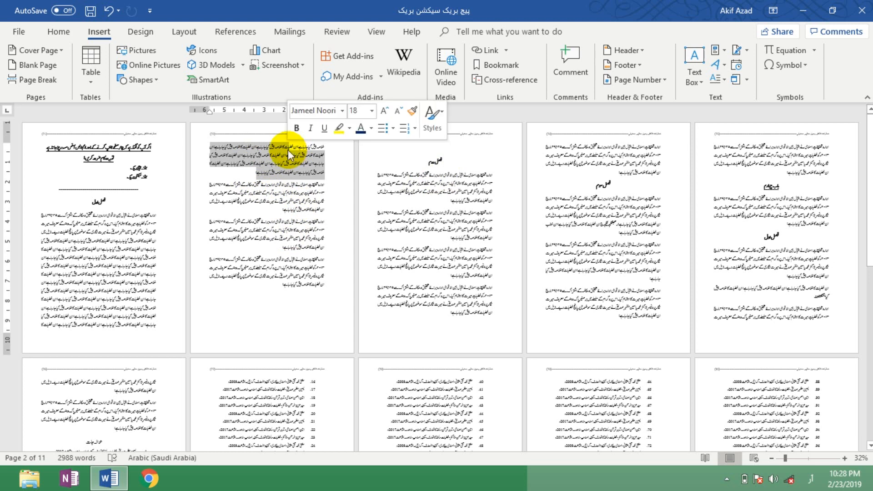
{"action": "key", "text": "Delete"}
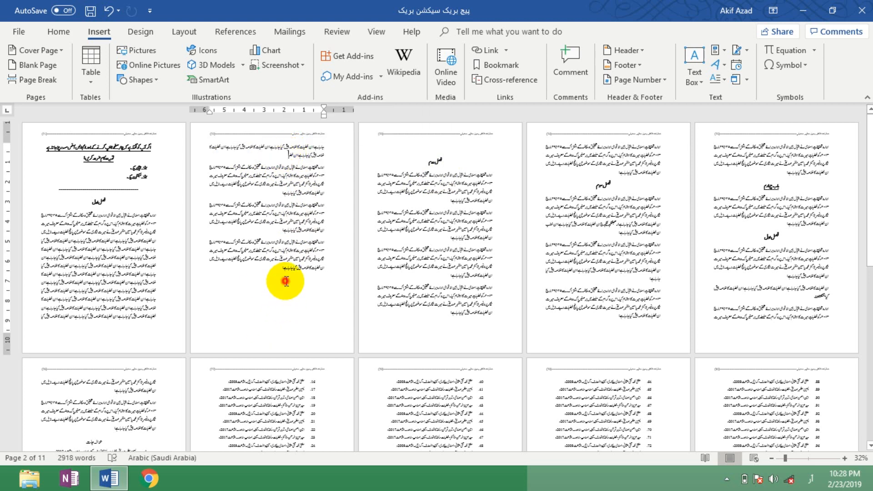
{"action": "left_click", "coordinate": [286, 281]}
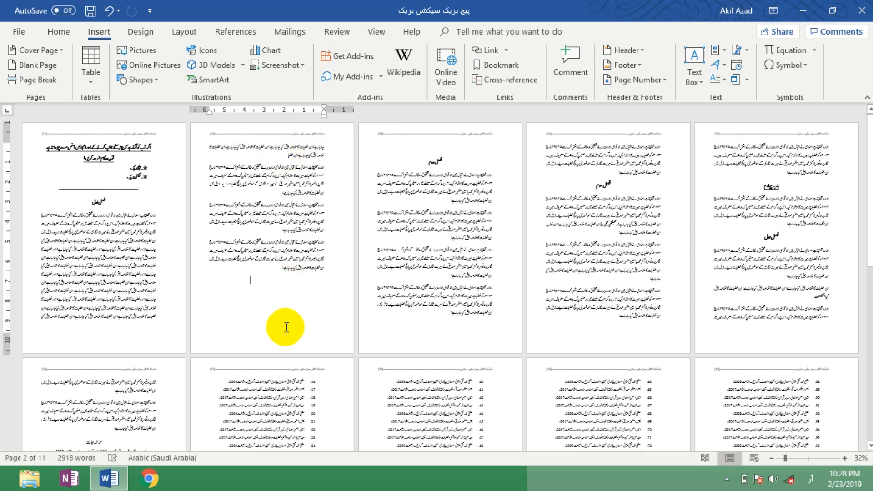
Step: Paste the copied phrase repeatedly after the paragraph atop page 2 until page 2 fills up and a blank page precedes "فصل دوم"
{"action": "left_click", "coordinate": [280, 155]}
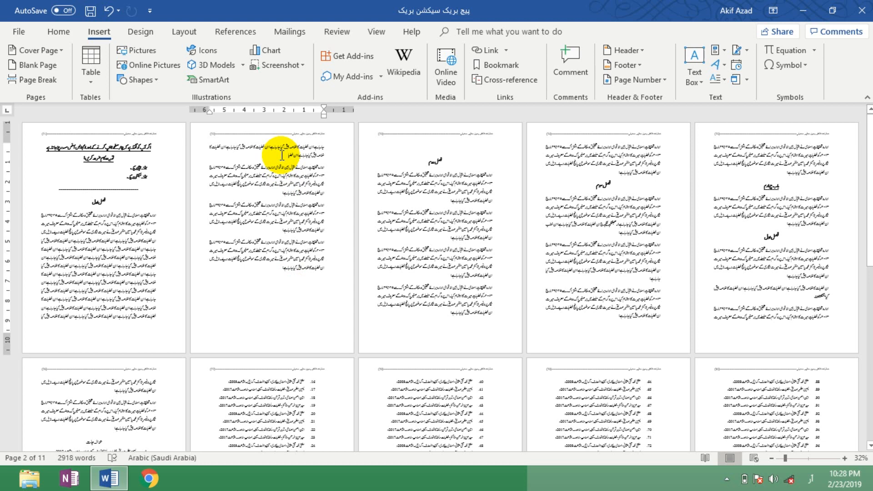
{"action": "left_click", "coordinate": [302, 281]}
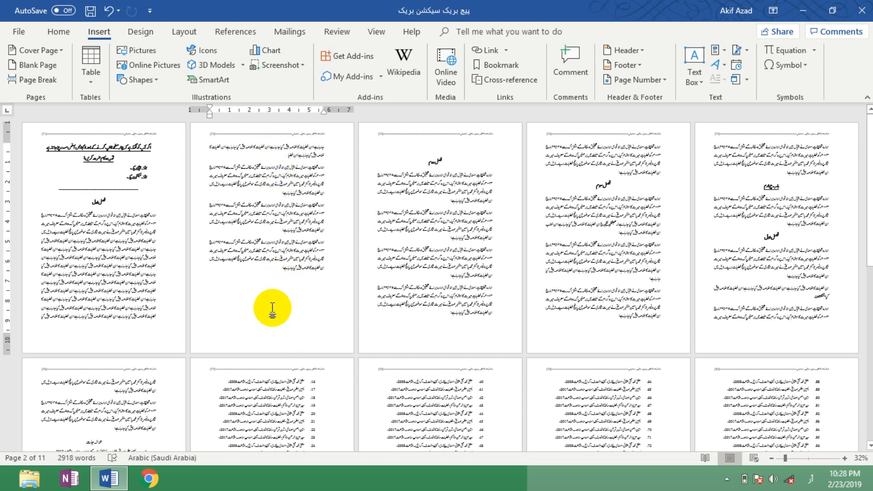
{"action": "left_click", "coordinate": [281, 153]}
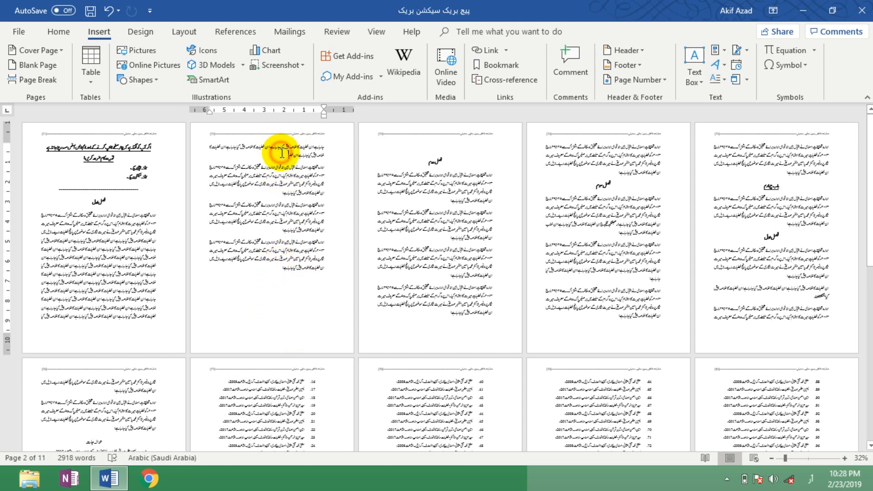
{"action": "key", "text": "ctrl+v"}
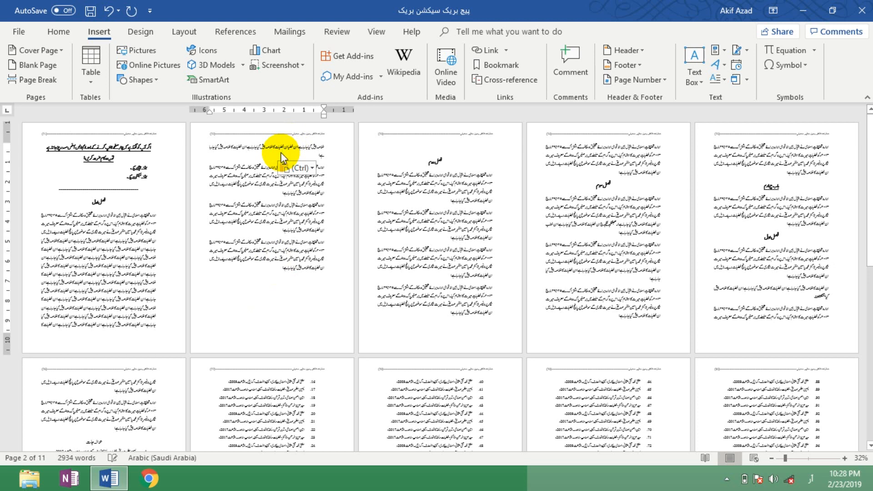
{"action": "key", "text": "ctrl+v"}
{"action": "key", "text": "ctrl+v"}
{"action": "key", "text": "ctrl+v"}
{"action": "key", "text": "ctrl+v"}
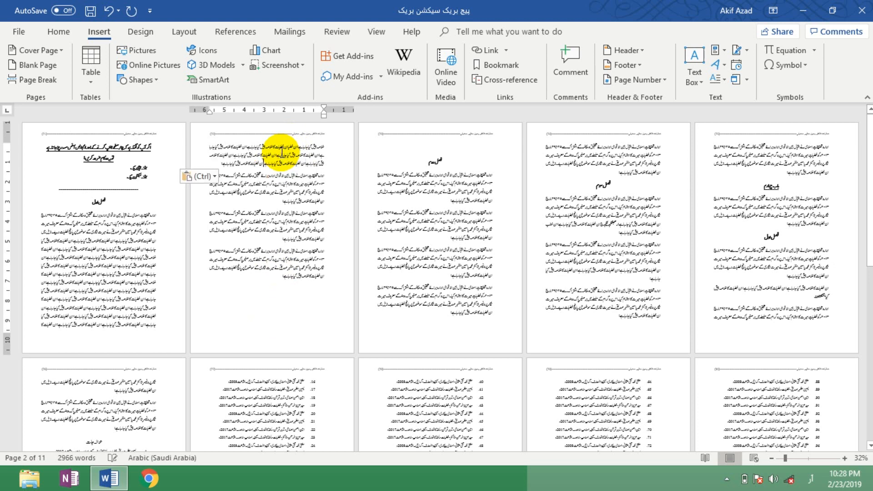
{"action": "key", "text": "ctrl+v"}
{"action": "key", "text": "ctrl+v"}
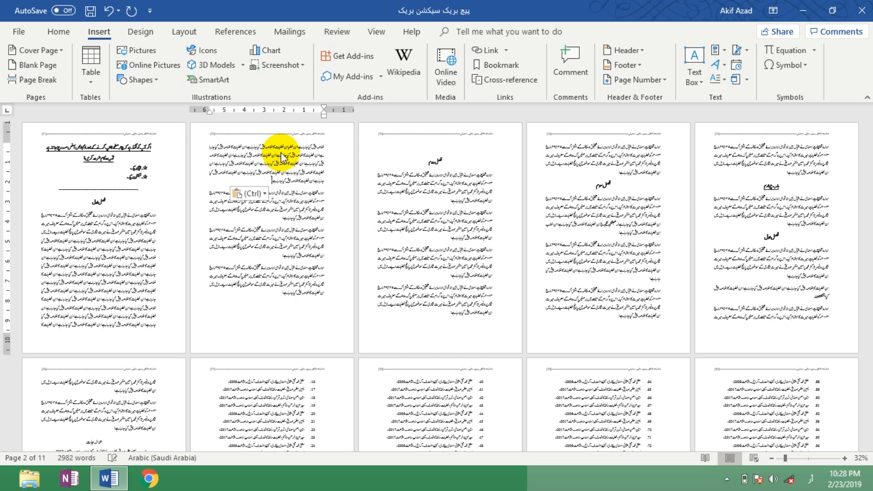
{"action": "key", "text": "ctrl+v"}
{"action": "key", "text": "ctrl+v"}
{"action": "key", "text": "ctrl+v"}
{"action": "key", "text": "ctrl+v"}
{"action": "key", "text": "ctrl+v"}
{"action": "key", "text": "ctrl+v"}
{"action": "key", "text": "ctrl+v"}
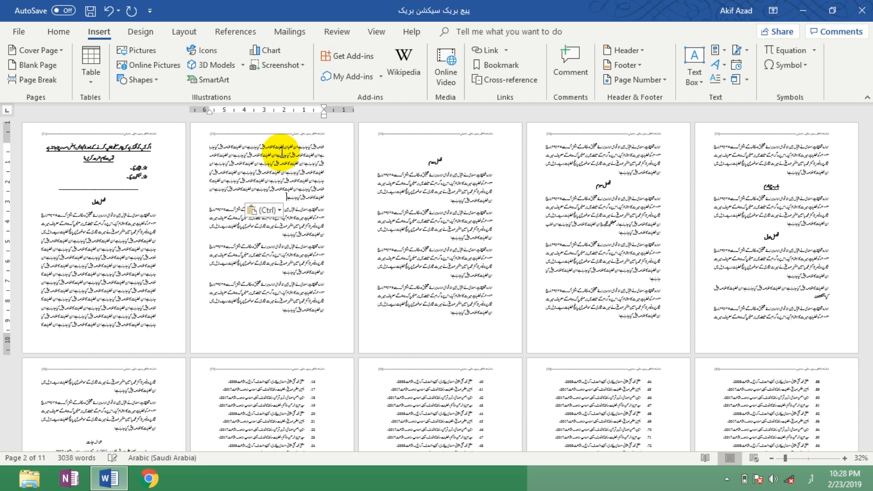
{"action": "key", "text": "ctrl+v"}
{"action": "key", "text": "ctrl+v"}
{"action": "key", "text": "ctrl+v"}
{"action": "key", "text": "ctrl+v"}
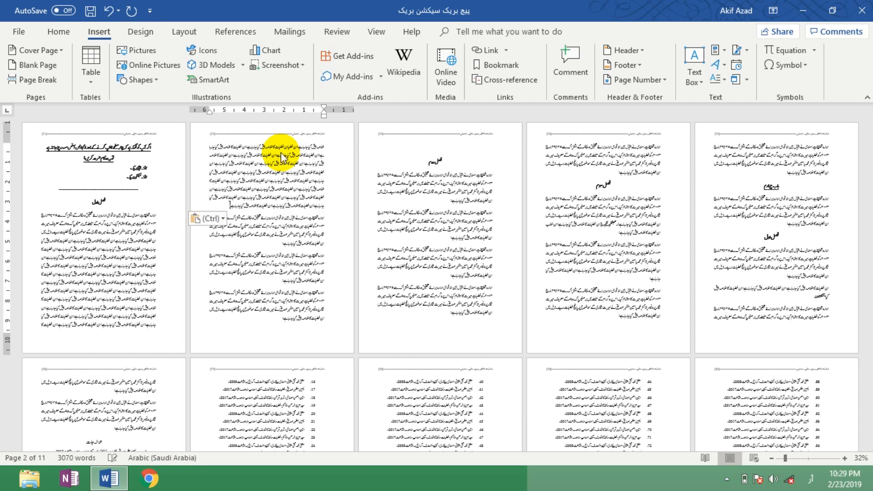
{"action": "key", "text": "ctrl+v"}
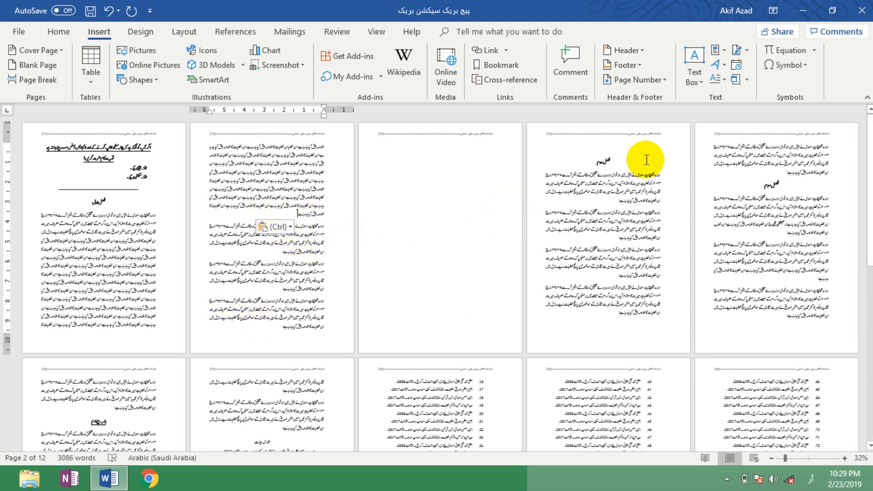
{"action": "left_click", "coordinate": [645, 250]}
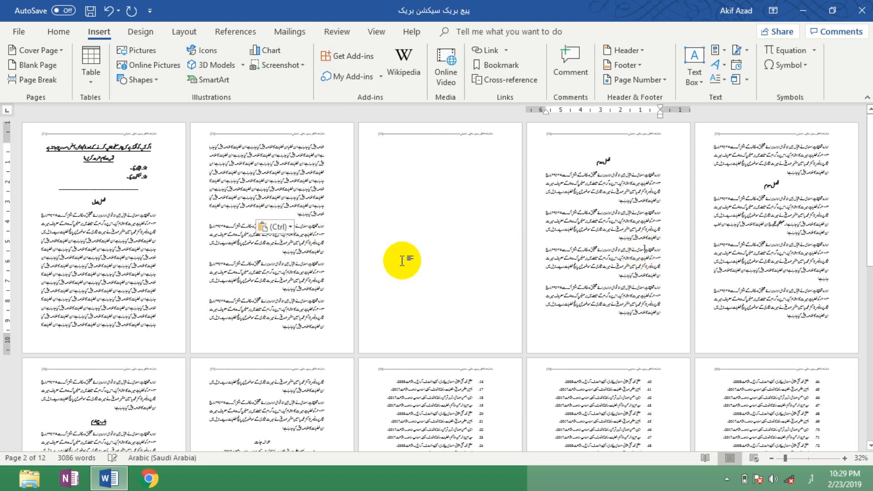
{"action": "left_click", "coordinate": [265, 331]}
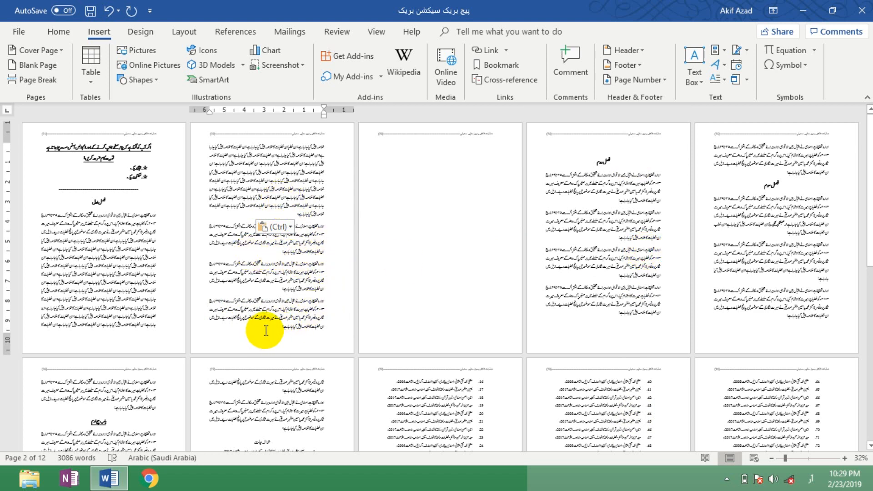
{"action": "double_click", "coordinate": [268, 295]}
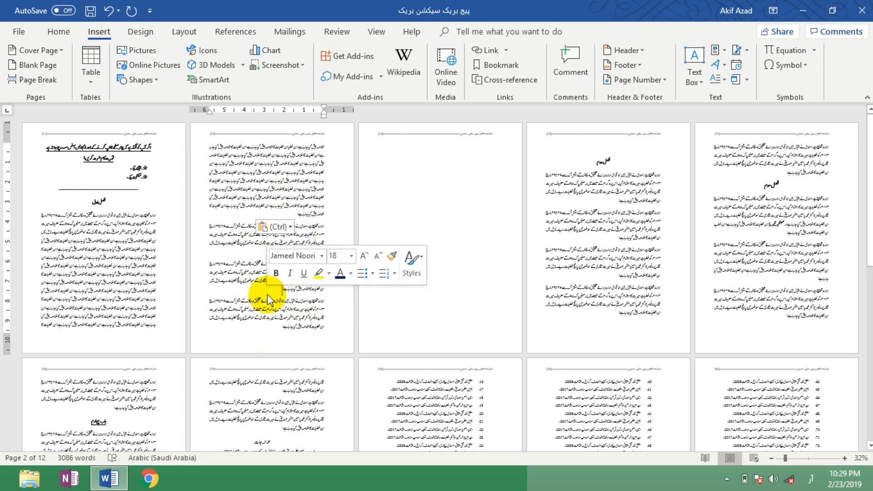
{"action": "left_click", "coordinate": [636, 161]}
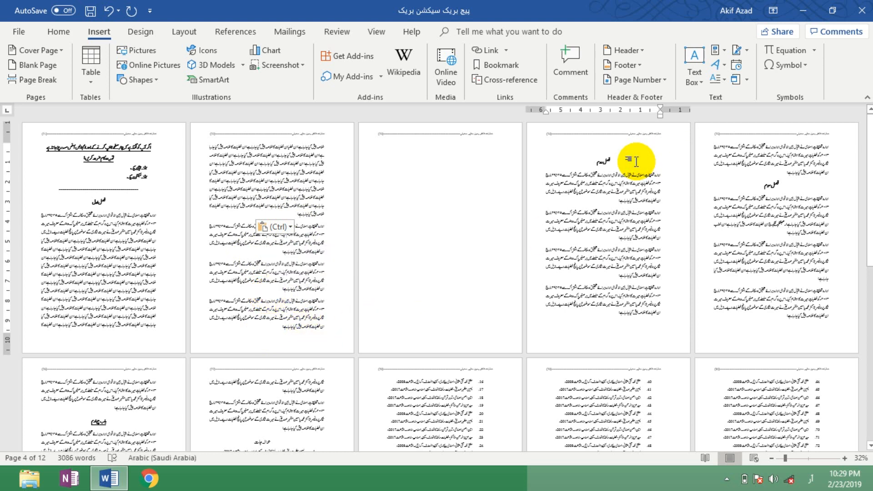
Step: Insert an extra line at the page break on blank page 3, then remove it again
{"action": "left_click", "coordinate": [481, 163]}
{"action": "key", "text": "Return"}
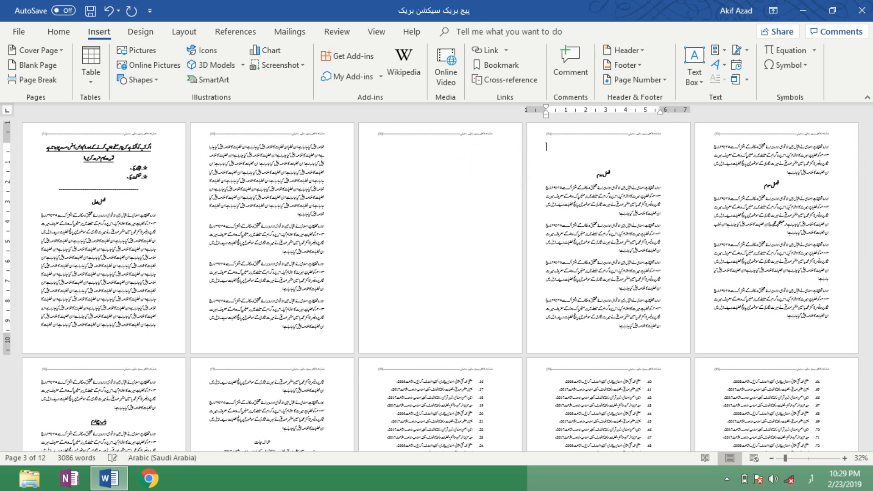
{"action": "key", "text": "BackSpace"}
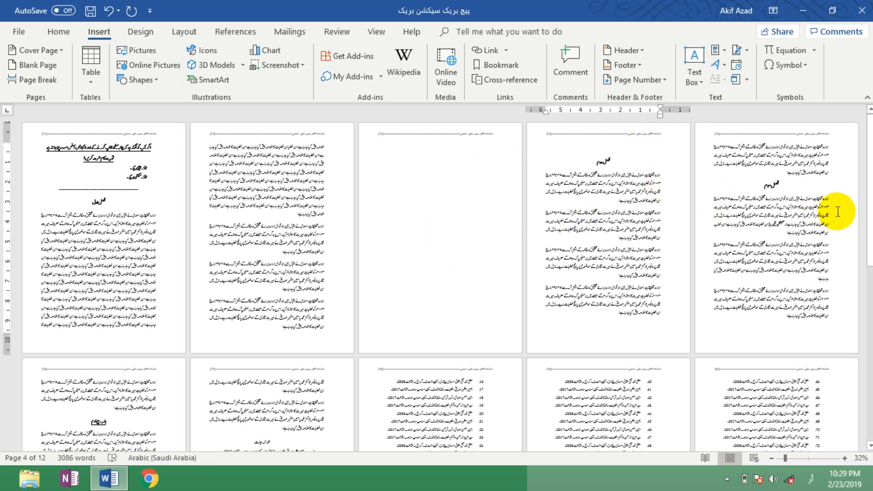
Step: Place the cursor on the blank page 3, at the page break before the heading "فصل دوم"
{"action": "left_click", "coordinate": [782, 175]}
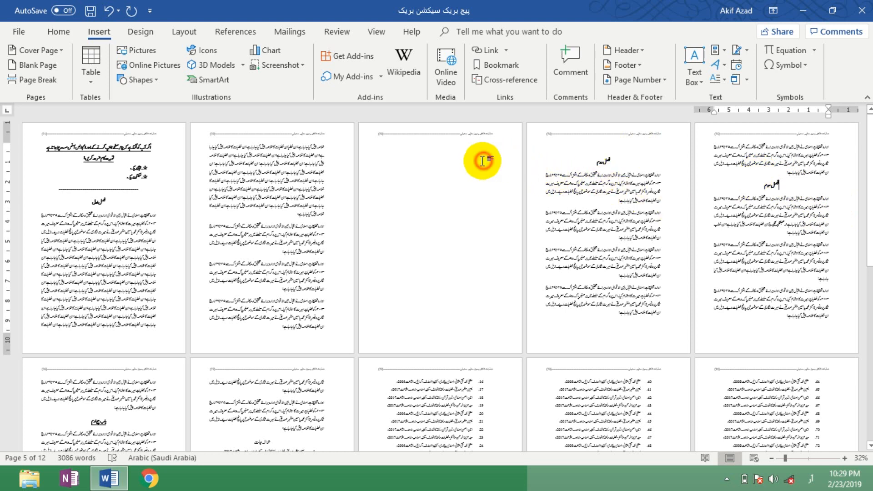
{"action": "left_click", "coordinate": [468, 272]}
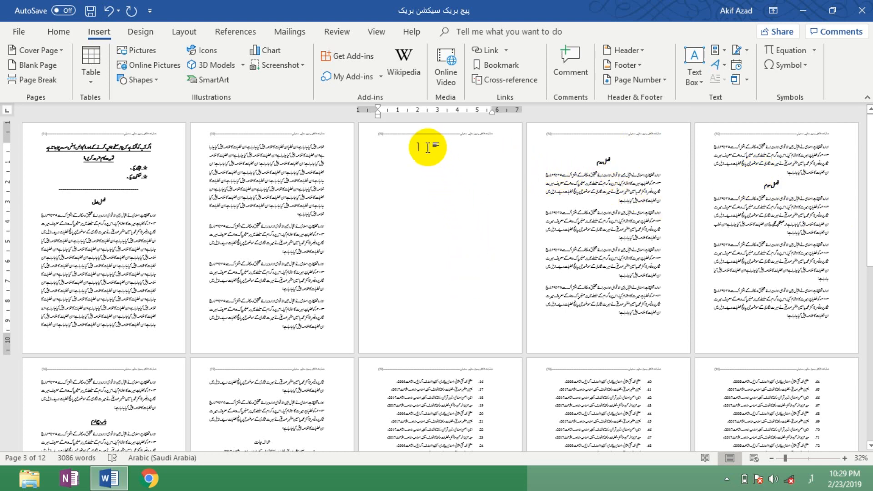